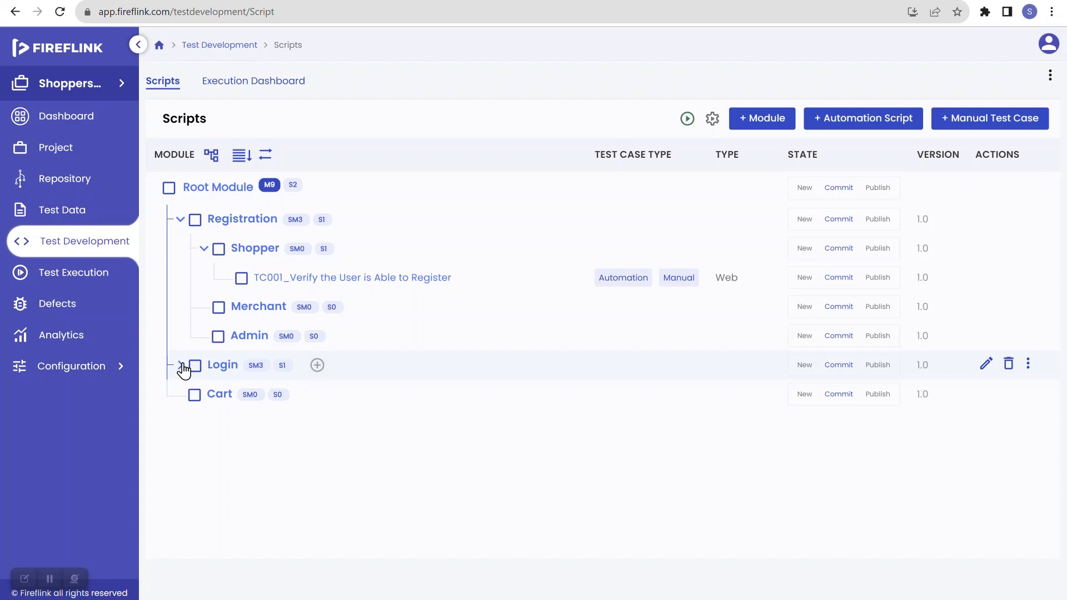
Delete the OpenBrowser, Maximize browser window and Navigate to URL steps from the login script in the Login module's Shopper submodule
{"action": "left_click", "coordinate": [181, 367]}
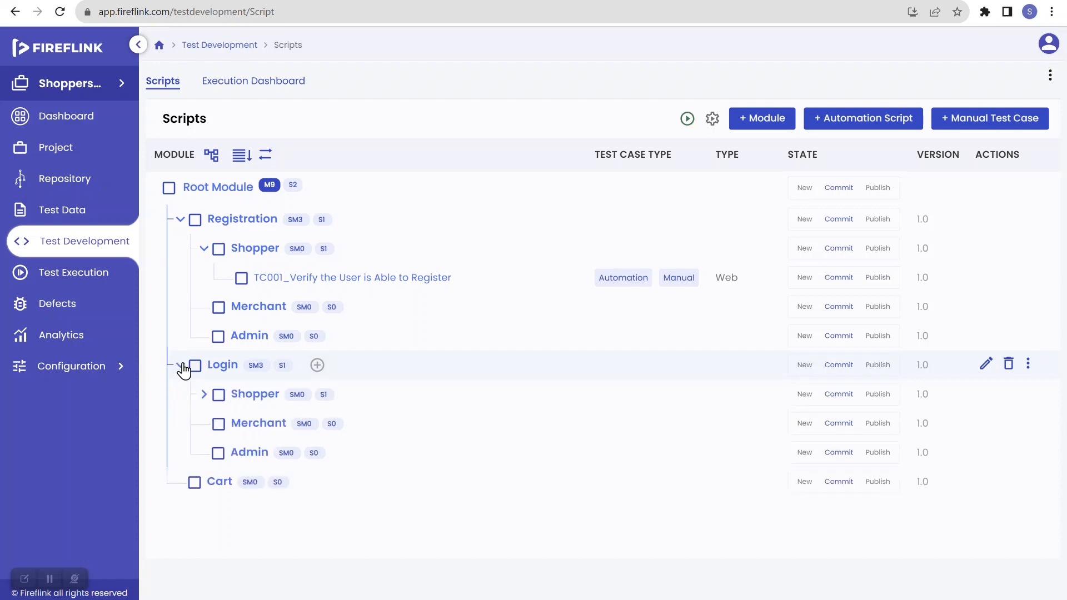
{"action": "left_click", "coordinate": [204, 394]}
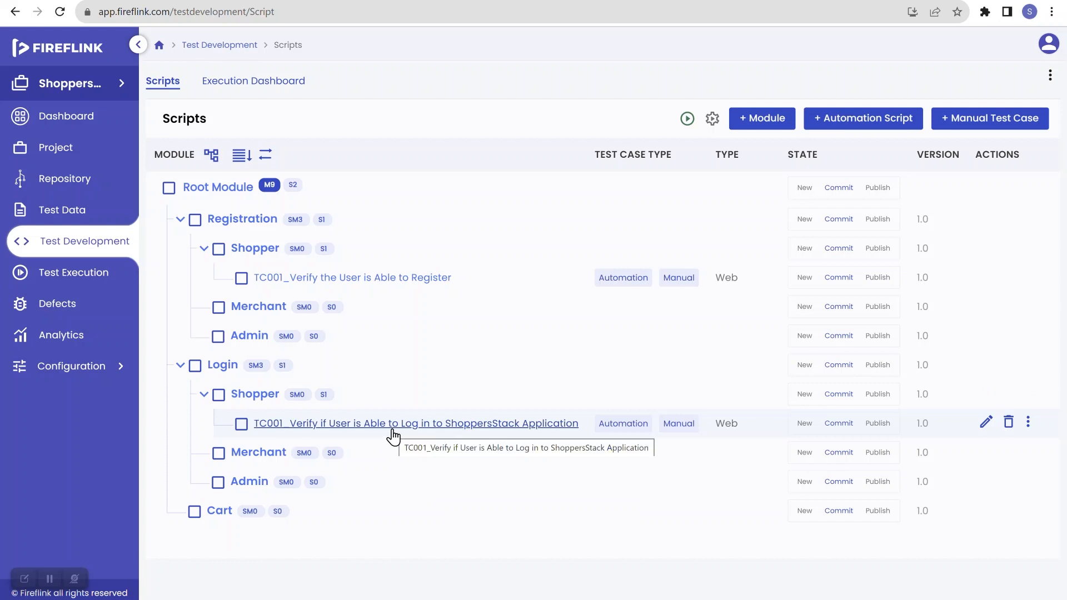
{"action": "left_click", "coordinate": [472, 425]}
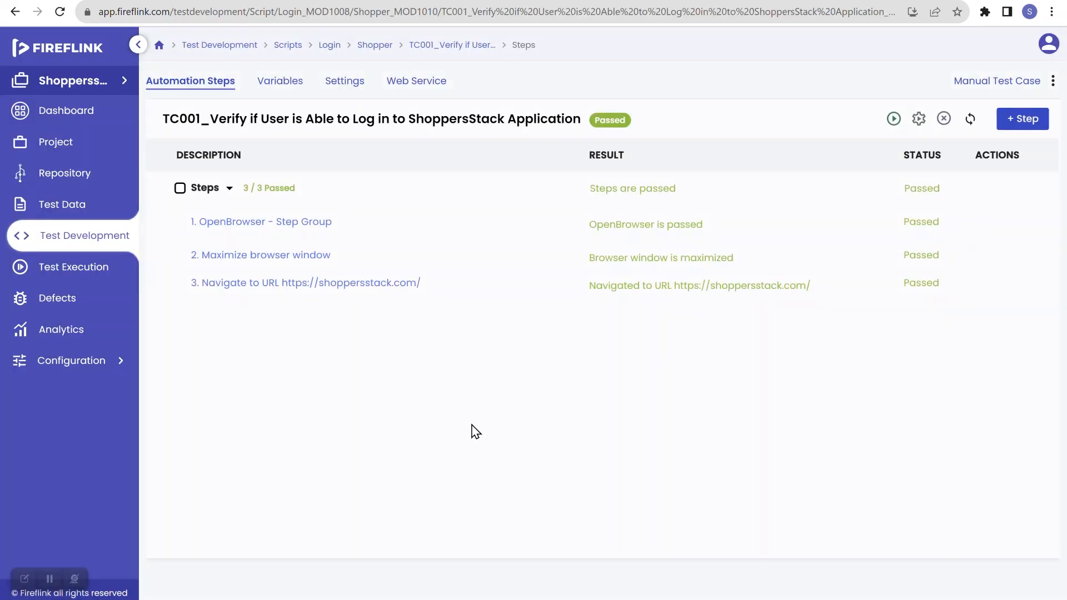
{"action": "left_click_drag", "start_coordinate": [326, 285], "coordinate": [318, 266]}
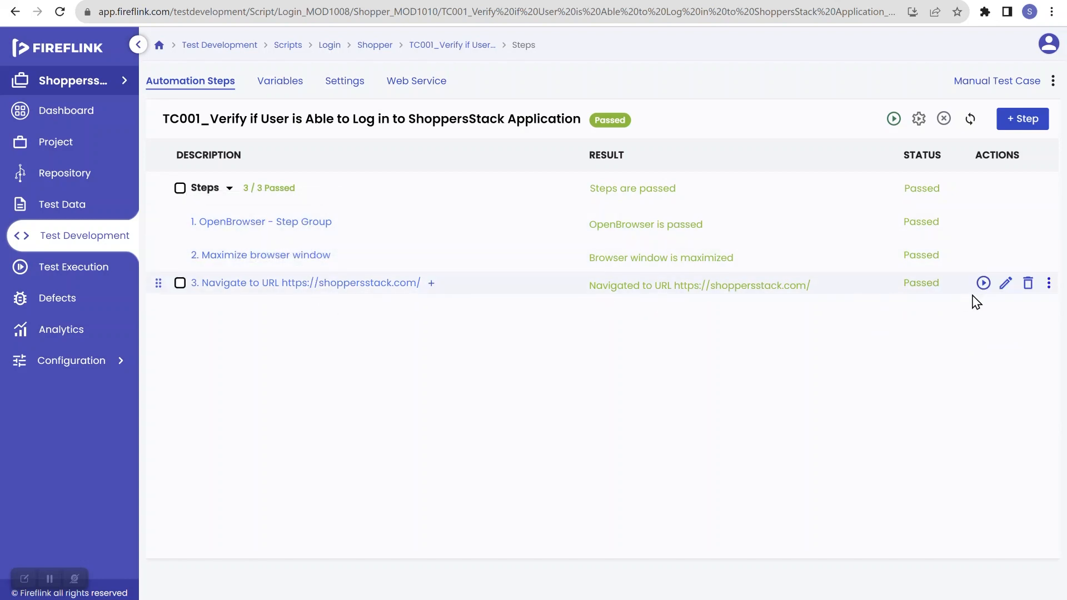
{"action": "left_click", "coordinate": [1027, 285]}
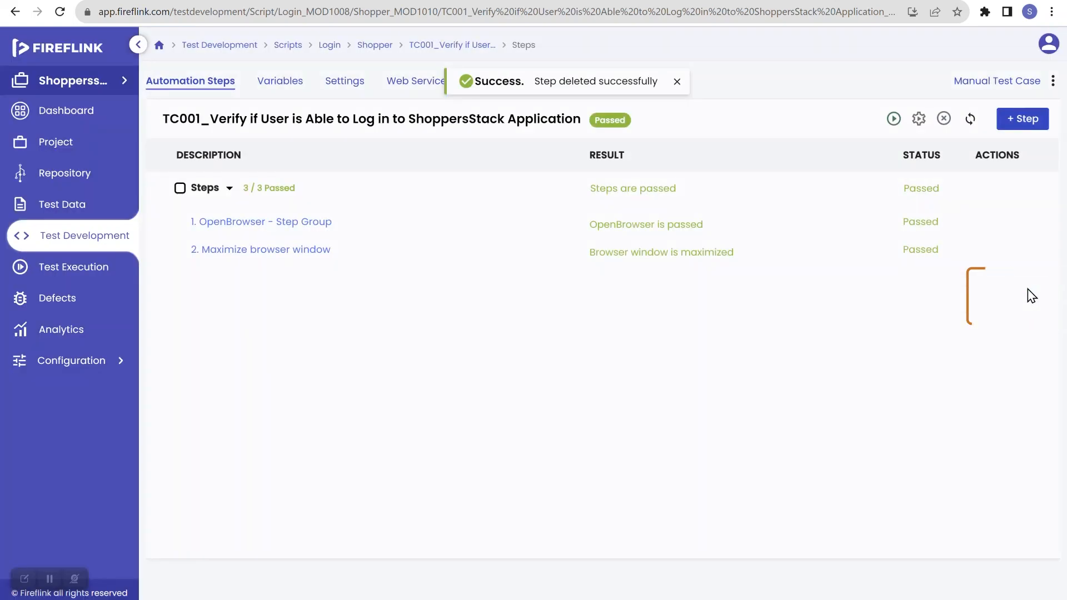
{"action": "left_click", "coordinate": [1028, 253]}
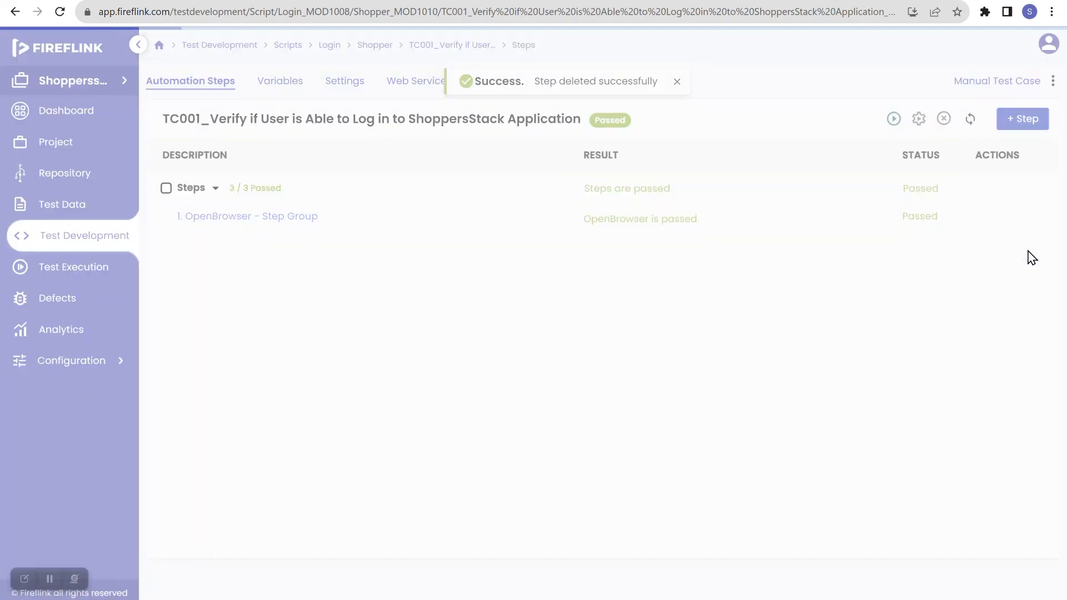
{"action": "left_click", "coordinate": [1028, 222]}
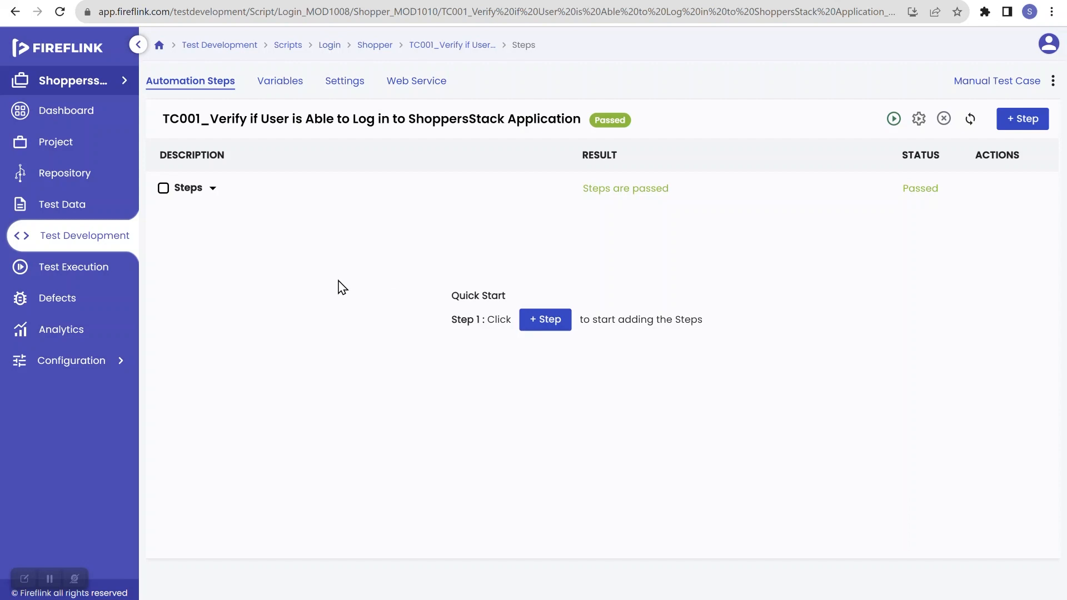
Return to the scripts list and open TC001_Verify the User is Able to Register in the Registration module's Shopper submodule
{"action": "scroll", "coordinate": [339, 285], "scroll_direction": "left", "scroll_amount": 5}
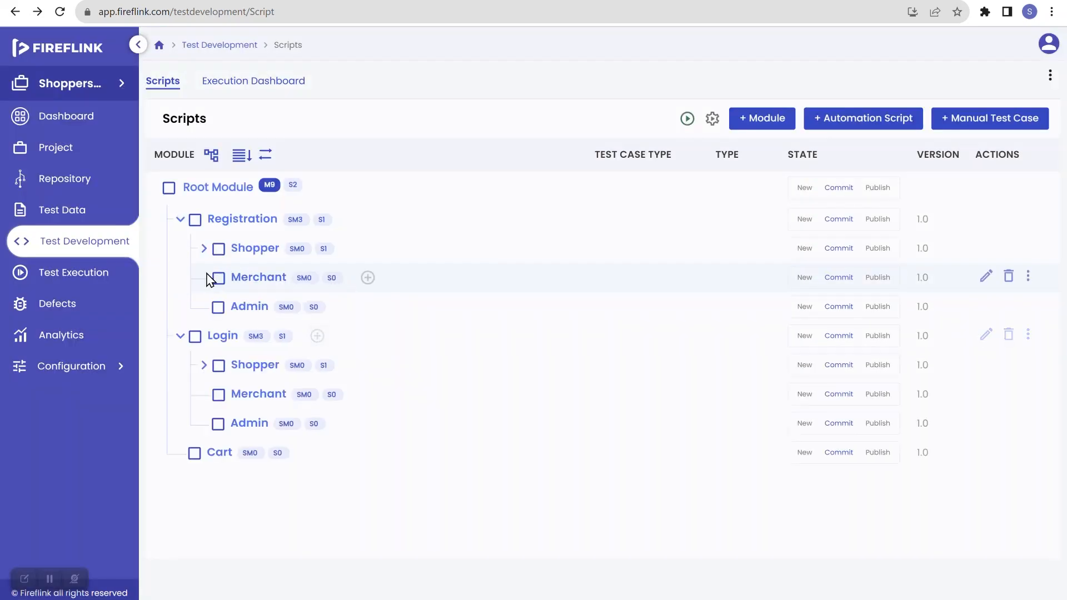
{"action": "left_click", "coordinate": [204, 249]}
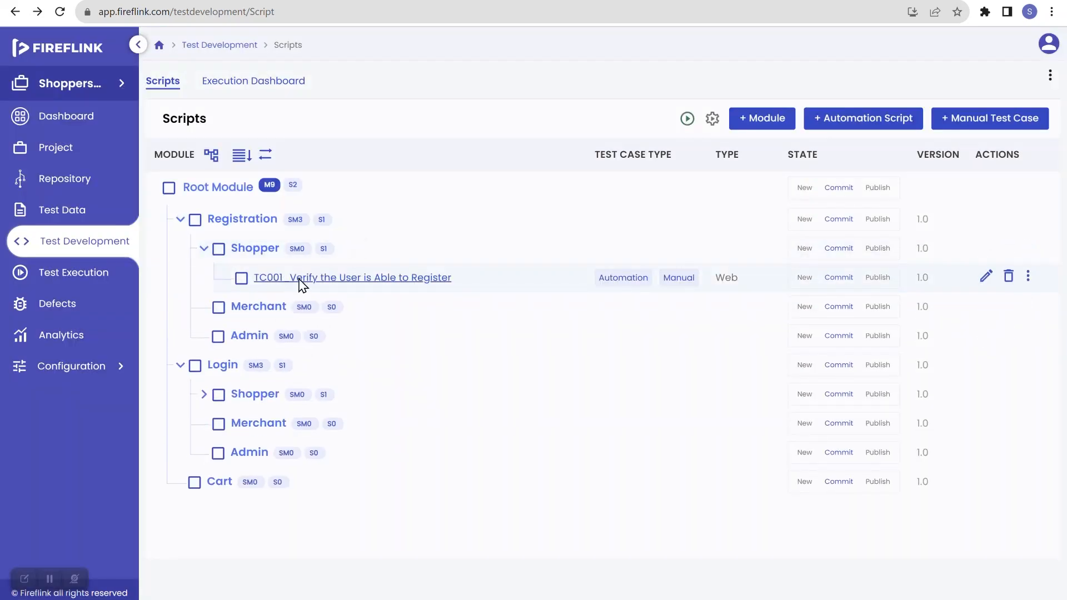
{"action": "left_click", "coordinate": [295, 280]}
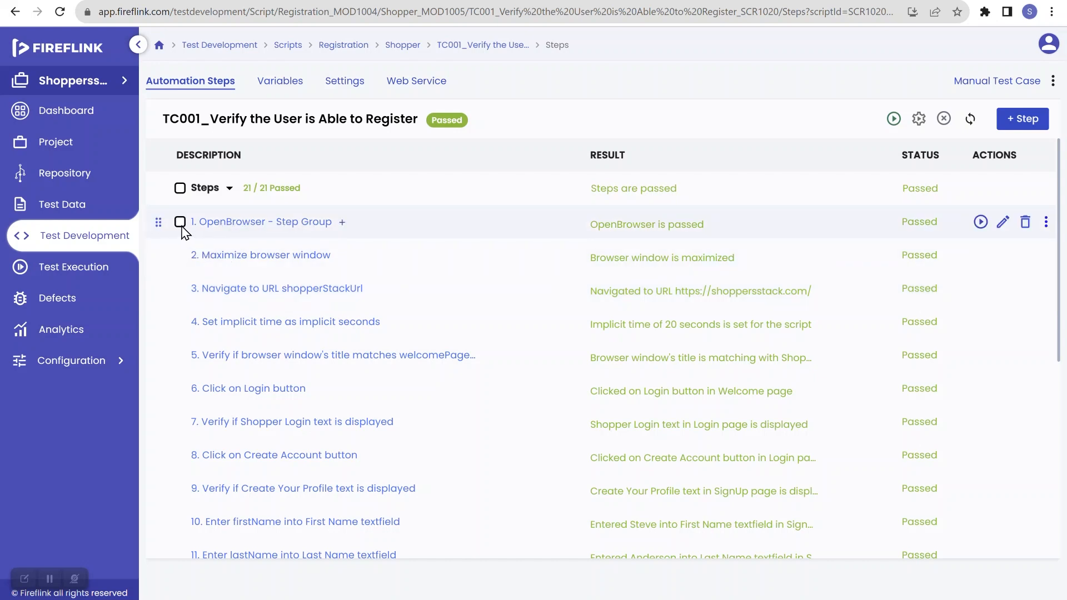
Select steps 1 to 7 of the registration script, from OpenBrowser through the Shopper Login text verification, for a step group
{"action": "left_click", "coordinate": [181, 223]}
{"action": "left_click", "coordinate": [180, 256]}
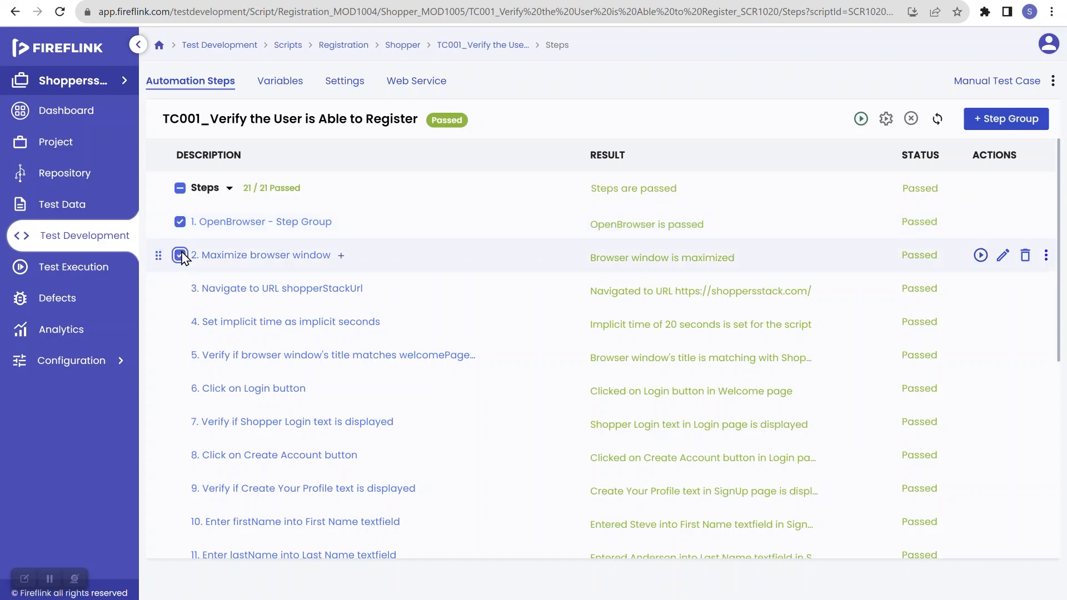
{"action": "left_click", "coordinate": [180, 289]}
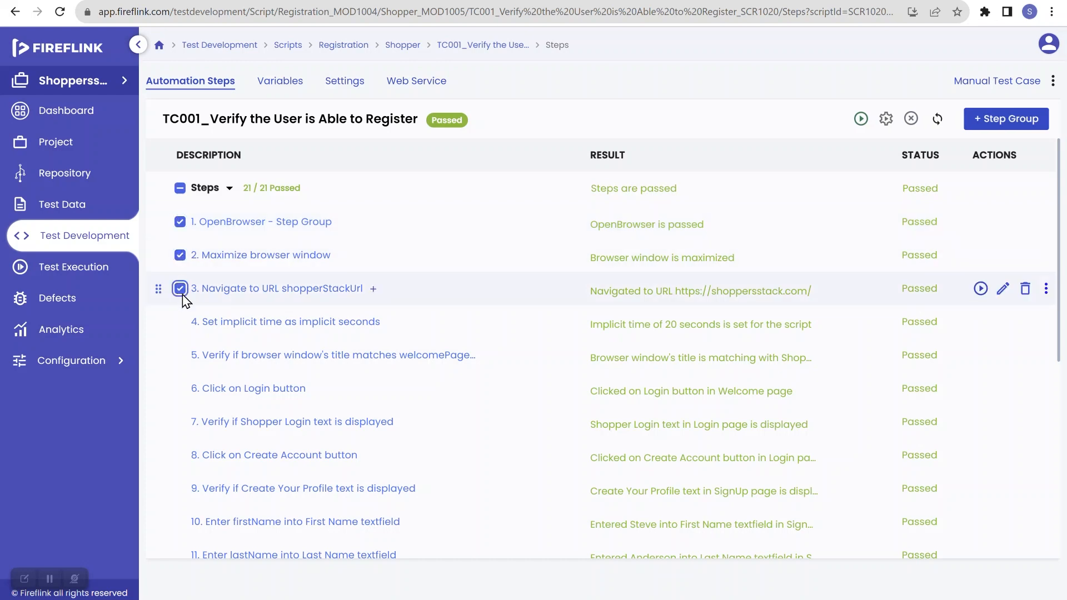
{"action": "left_click", "coordinate": [180, 322]}
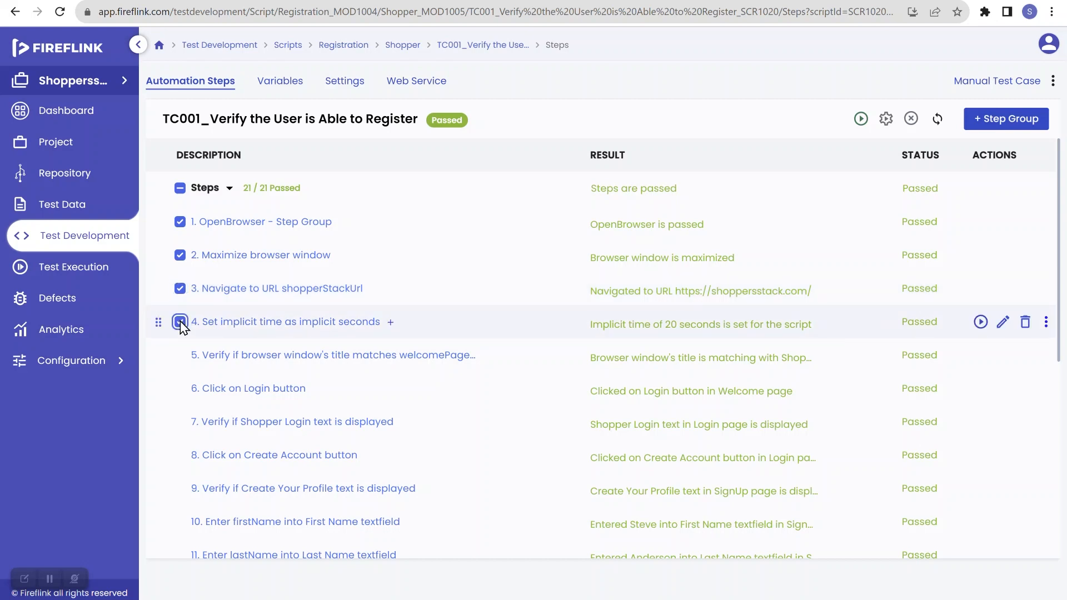
{"action": "left_click", "coordinate": [180, 355]}
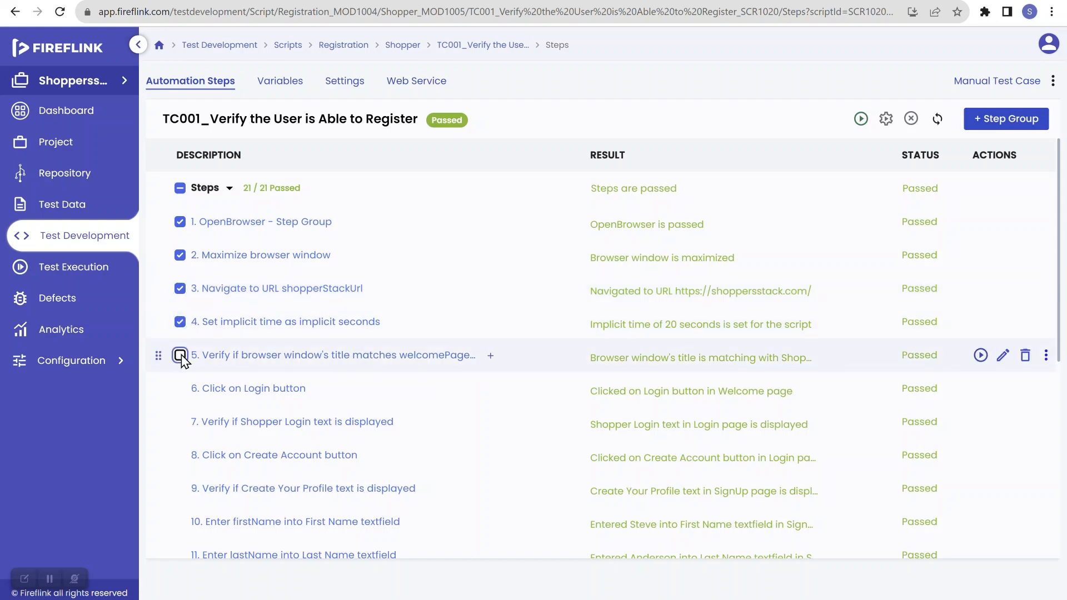
{"action": "left_click", "coordinate": [181, 389]}
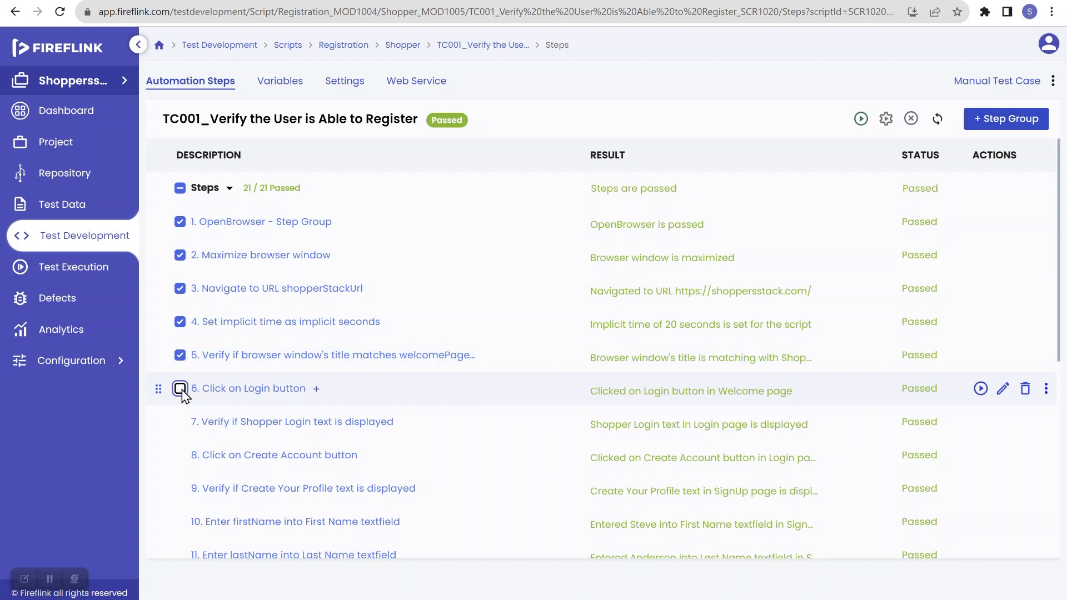
{"action": "left_click", "coordinate": [181, 423]}
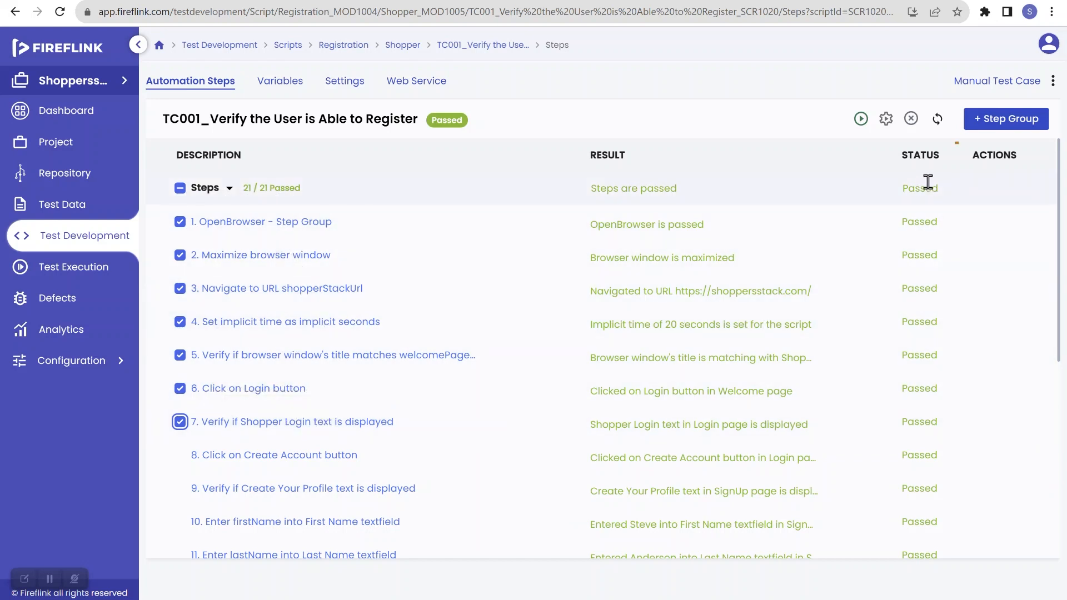
{"action": "left_click", "coordinate": [1006, 121]}
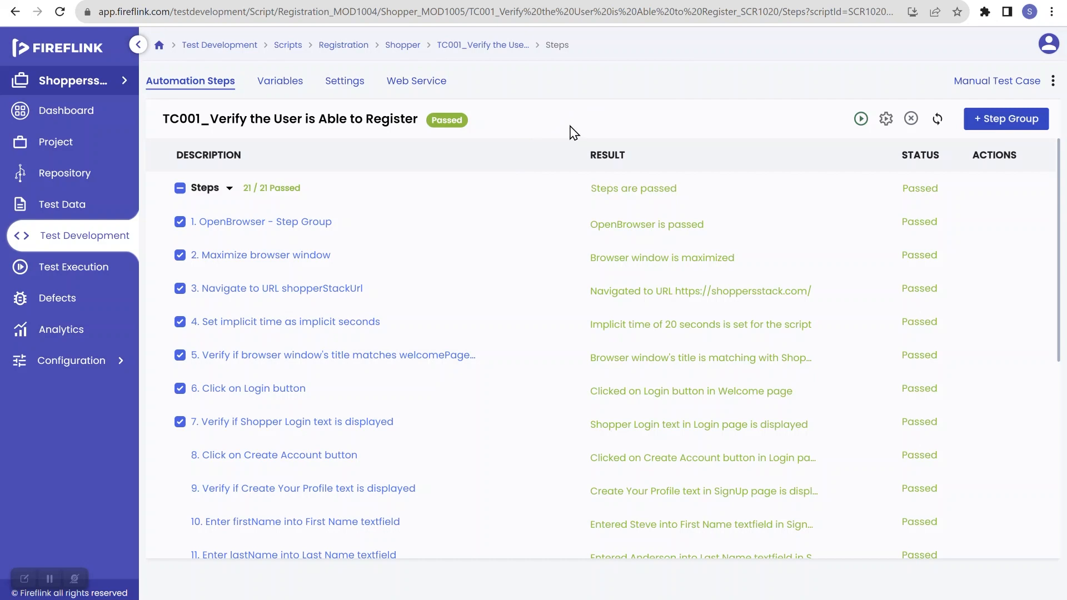
Review the project elements in the Repository, including the elements stored in the Login page under Welcome
{"action": "left_click", "coordinate": [89, 243]}
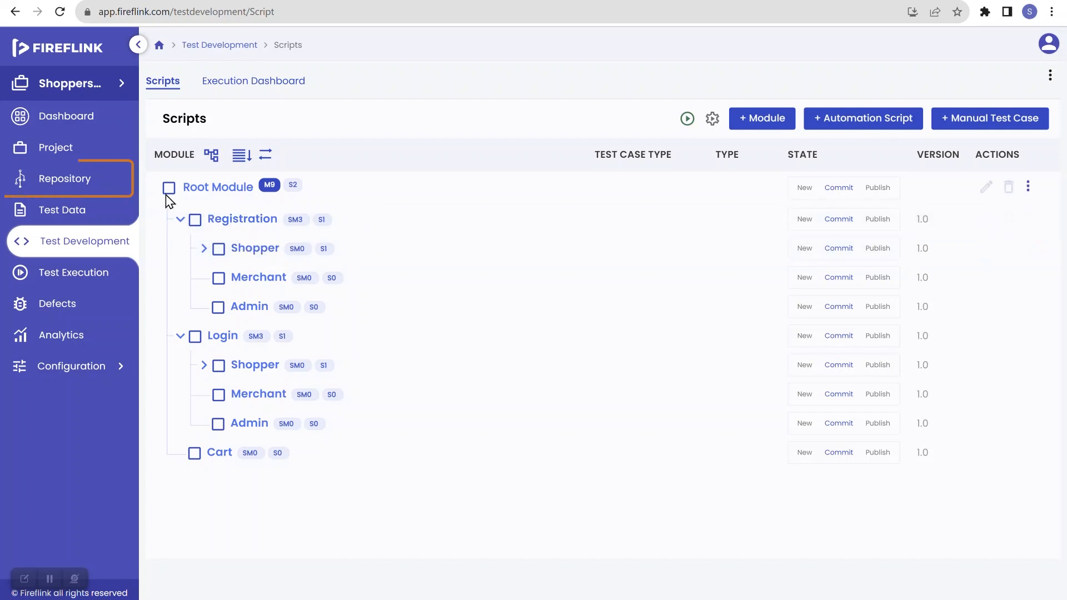
{"action": "left_click", "coordinate": [93, 184]}
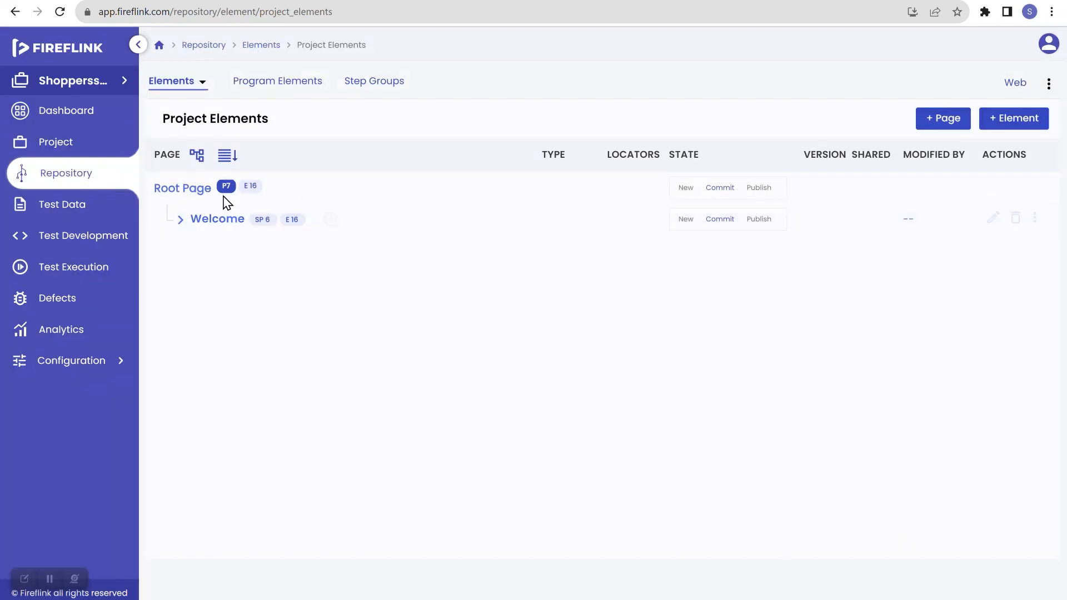
{"action": "left_click", "coordinate": [198, 160]}
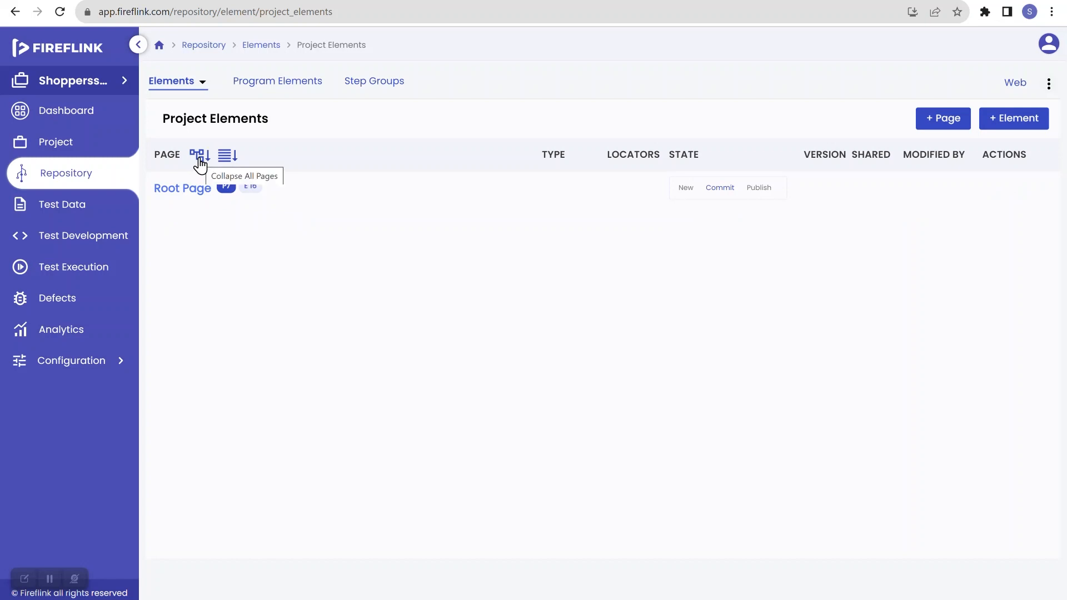
{"action": "left_click", "coordinate": [200, 162]}
{"action": "left_click", "coordinate": [229, 248]}
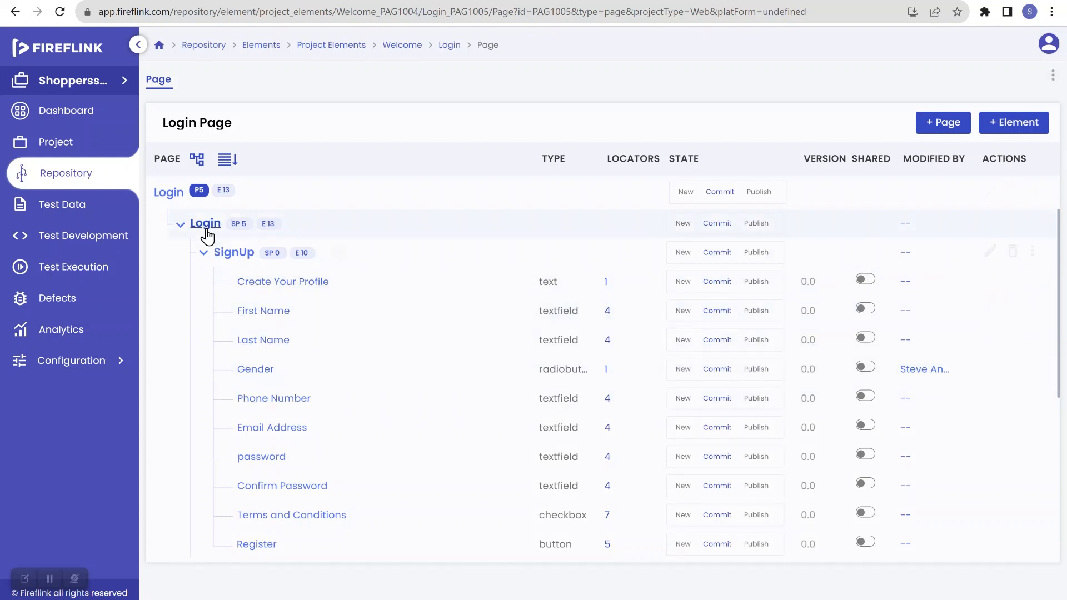
{"action": "scroll", "coordinate": [202, 339], "scroll_direction": "left", "scroll_amount": 5}
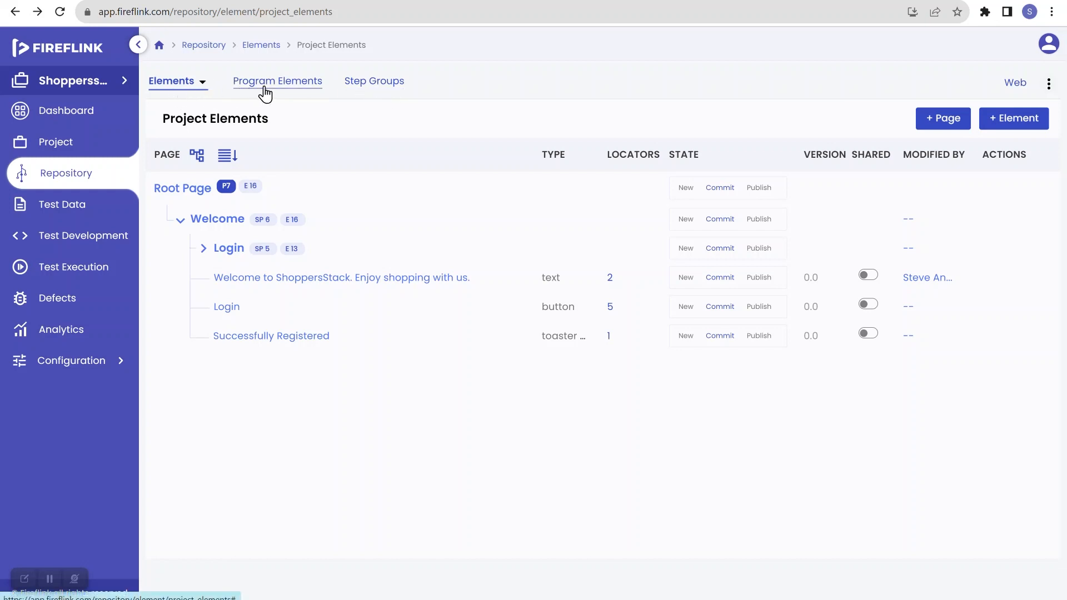
Examine the steps inside the OpenBrowser and CloseBrowser step groups of the Open and Close Browser library
{"action": "left_click", "coordinate": [386, 85]}
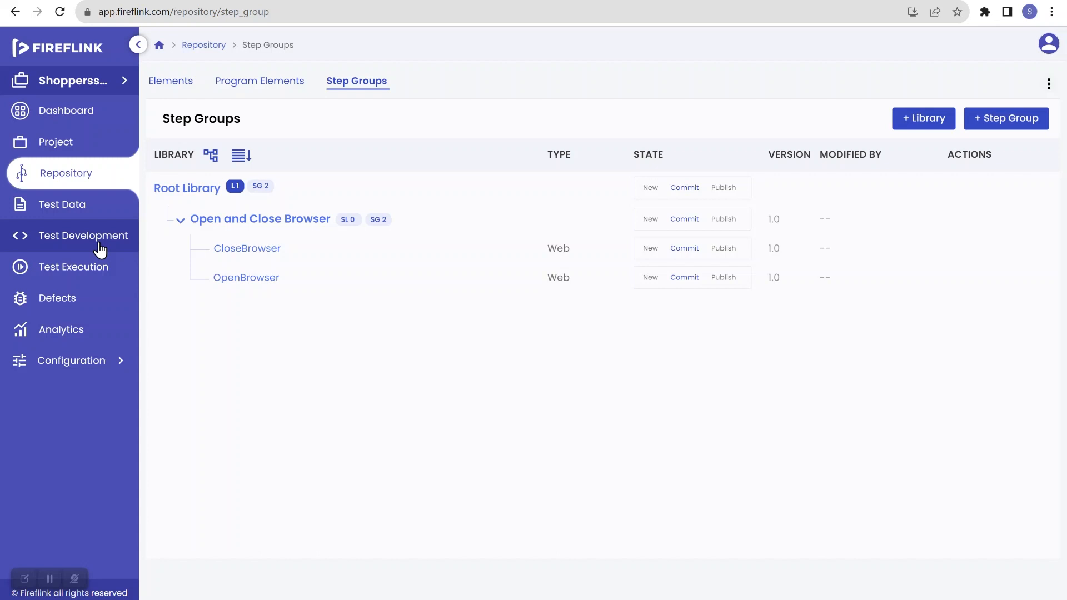
{"action": "left_click", "coordinate": [251, 285]}
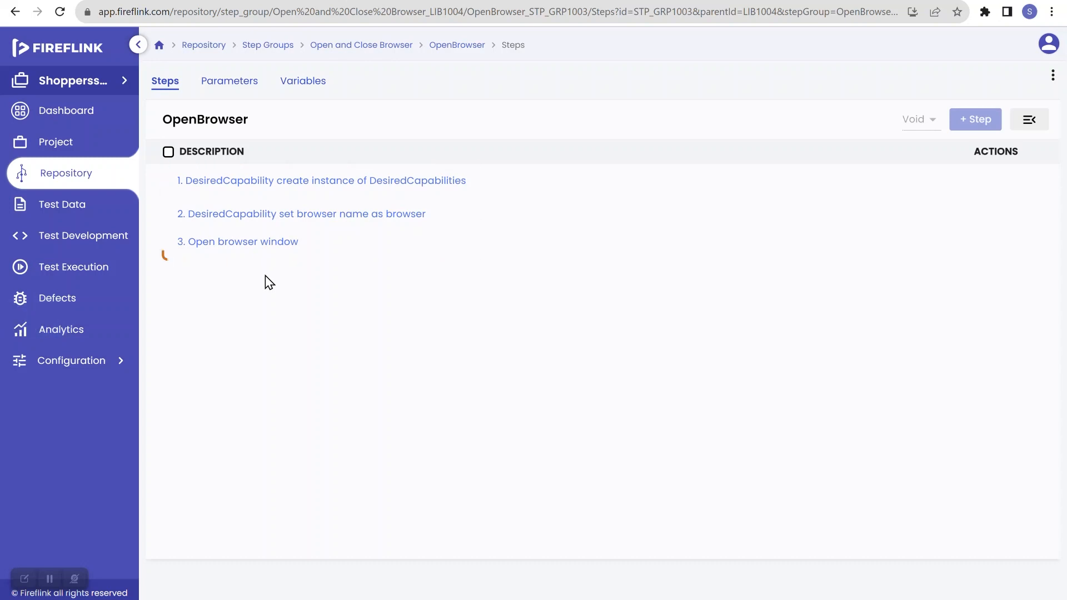
{"action": "scroll", "coordinate": [400, 277], "scroll_direction": "left", "scroll_amount": 5}
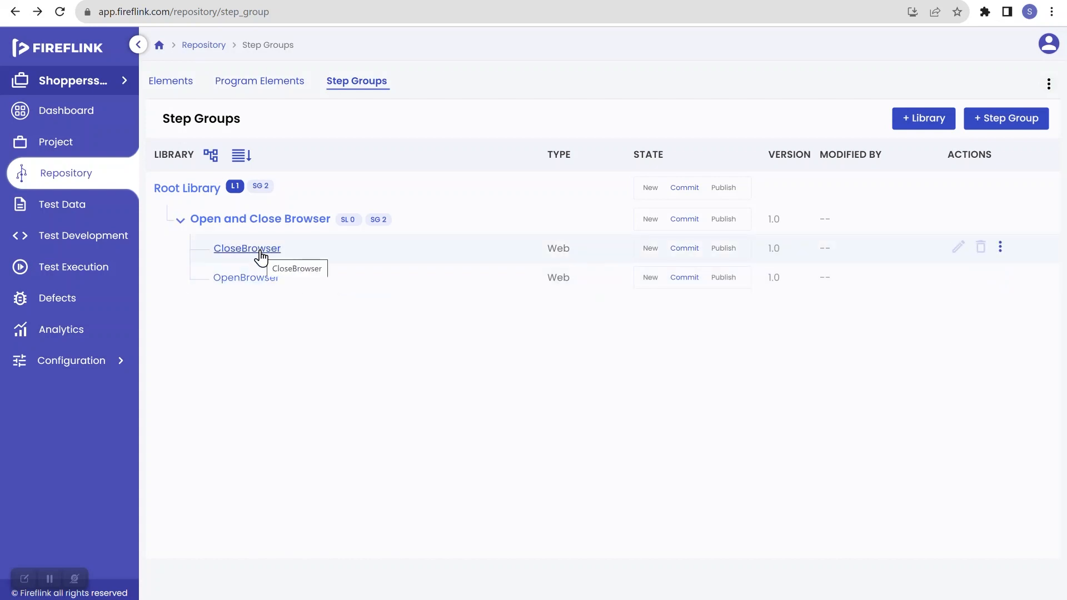
{"action": "left_click", "coordinate": [261, 255]}
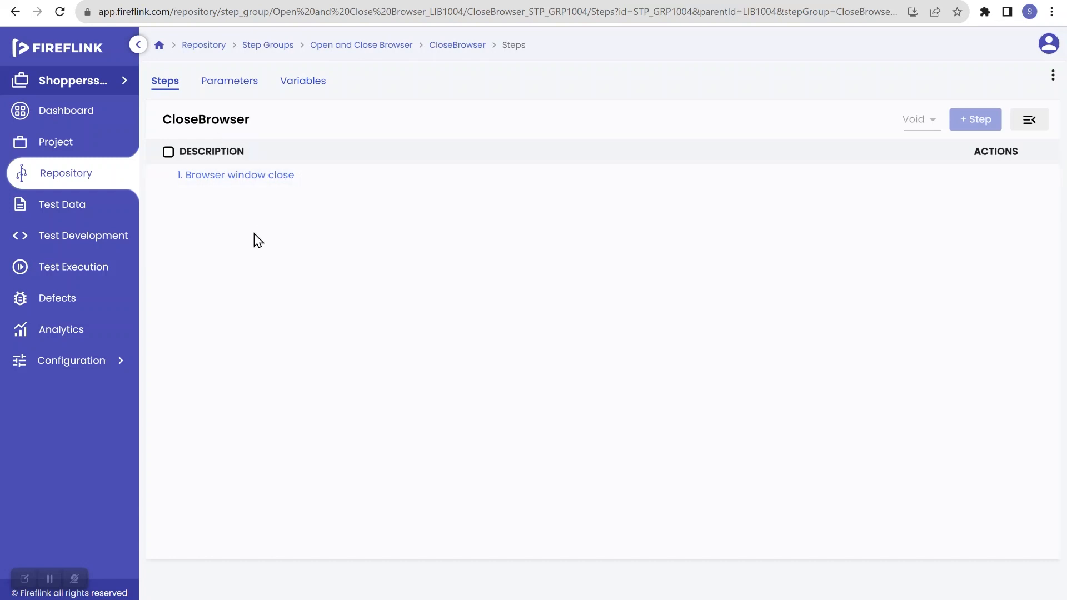
{"action": "key", "text": "alt+Left"}
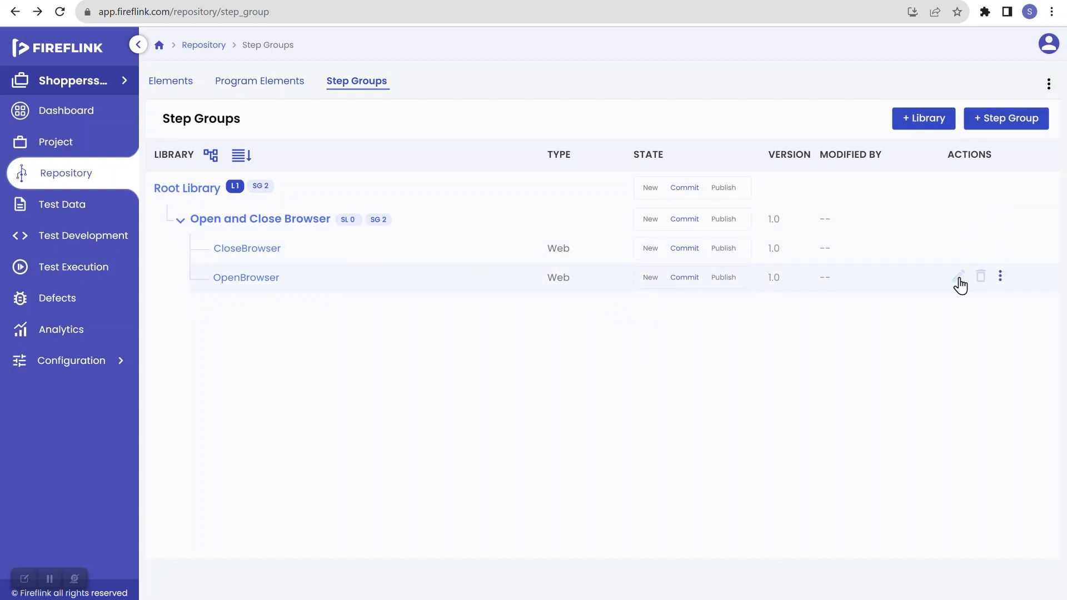
View the details of the OpenBrowser step group and close them
{"action": "left_click", "coordinate": [1001, 280]}
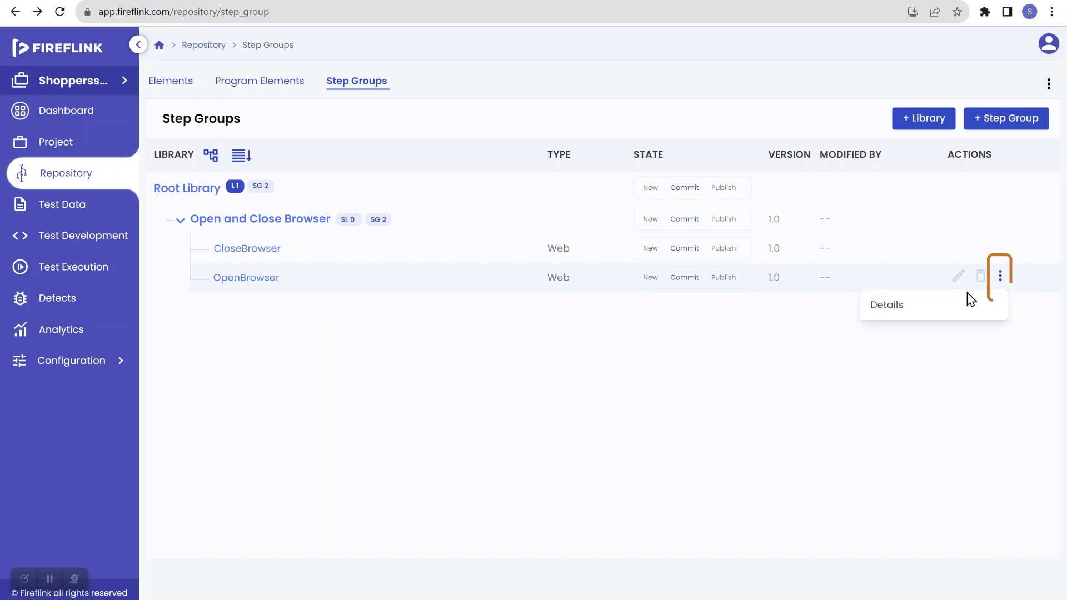
{"action": "left_click", "coordinate": [943, 311]}
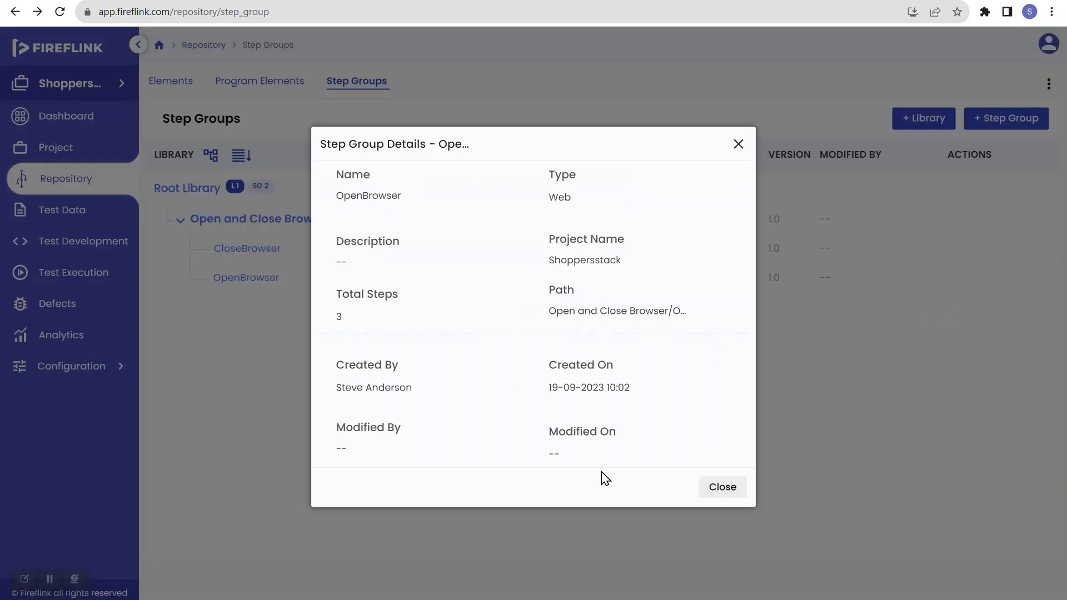
{"action": "left_click", "coordinate": [735, 494]}
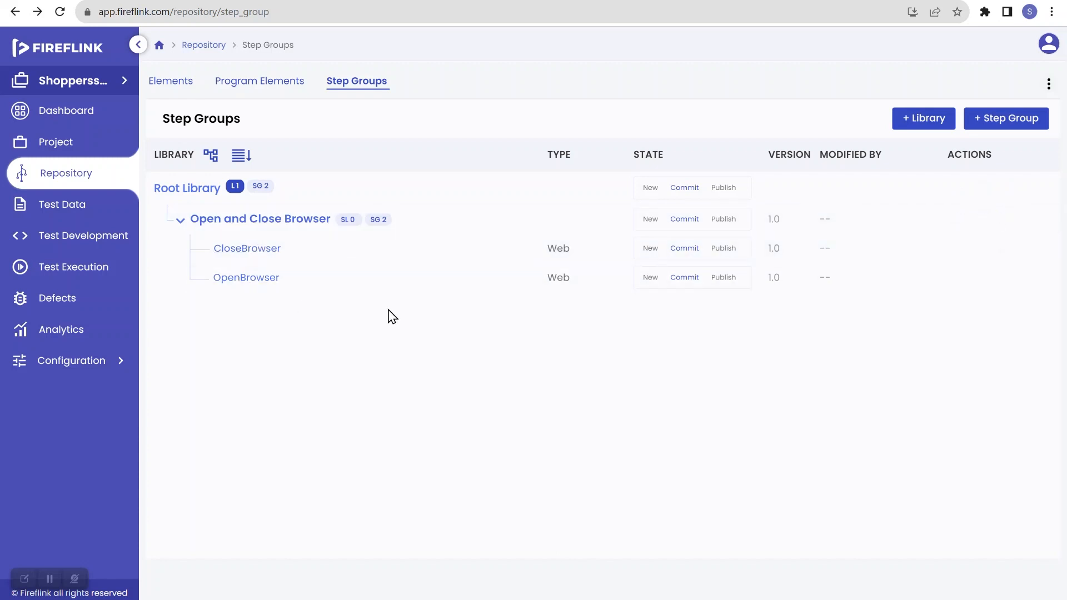
Create a step group library named "Open and Close ShoppersStack" with Root Library as its parent
{"action": "left_click", "coordinate": [927, 124]}
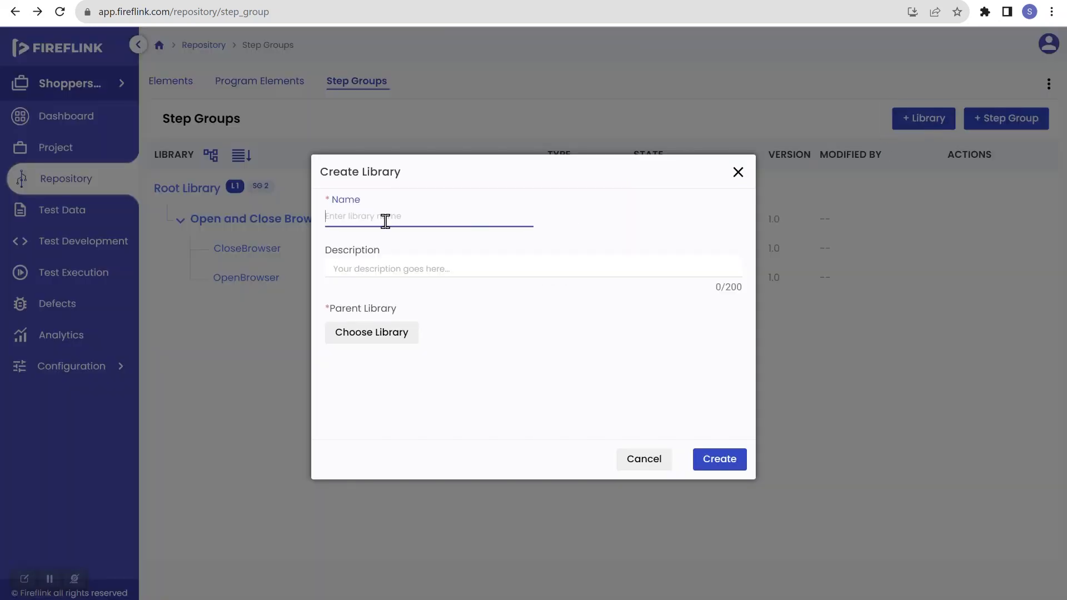
{"action": "type", "text": "Open"}
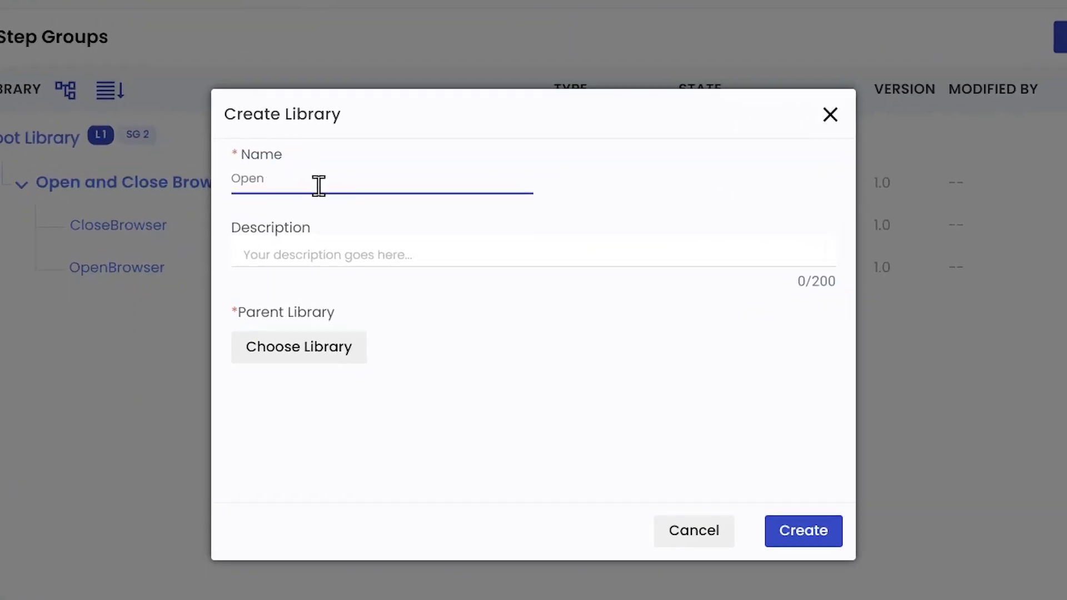
{"action": "key", "text": "BackSpace"}
{"action": "key", "text": "BackSpace"}
{"action": "key", "text": "BackSpace"}
{"action": "type", "text": "and Close ShoppersStack"}
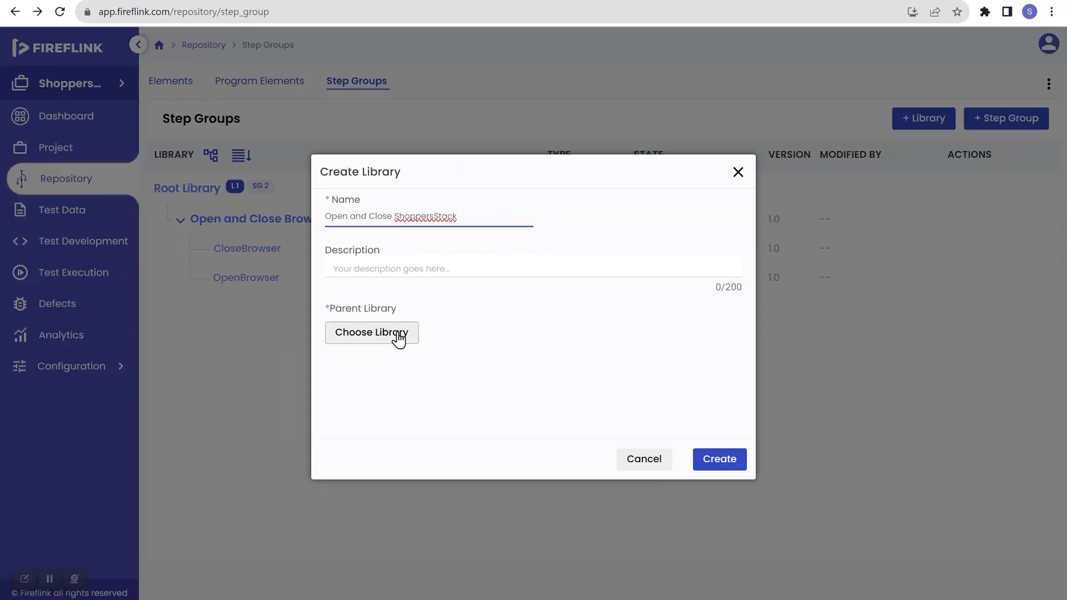
{"action": "left_click", "coordinate": [399, 336]}
{"action": "mouse_move", "coordinate": [383, 264]}
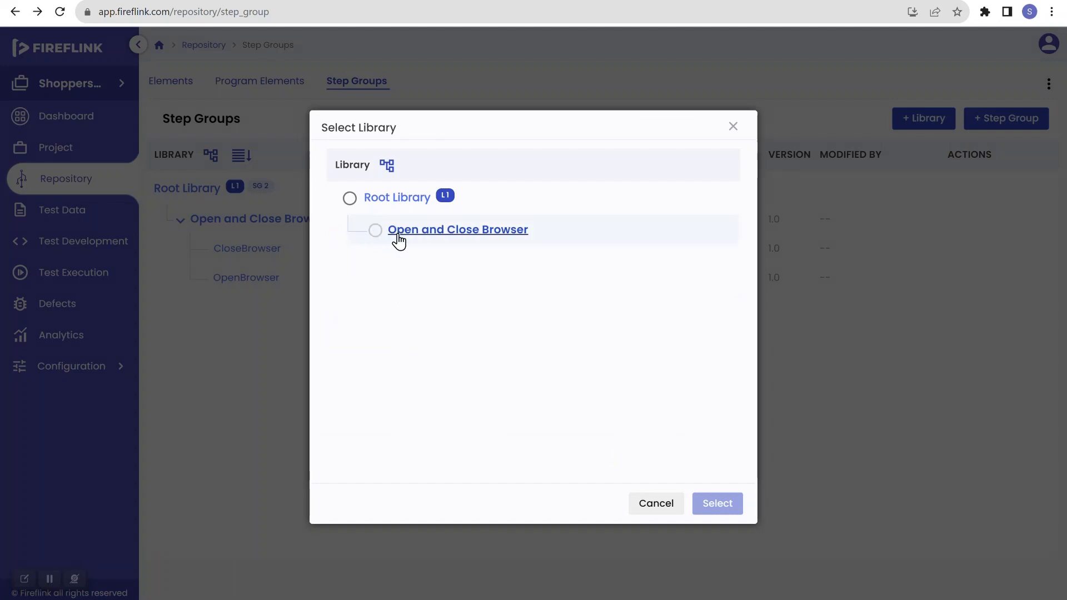
{"action": "left_click", "coordinate": [349, 199]}
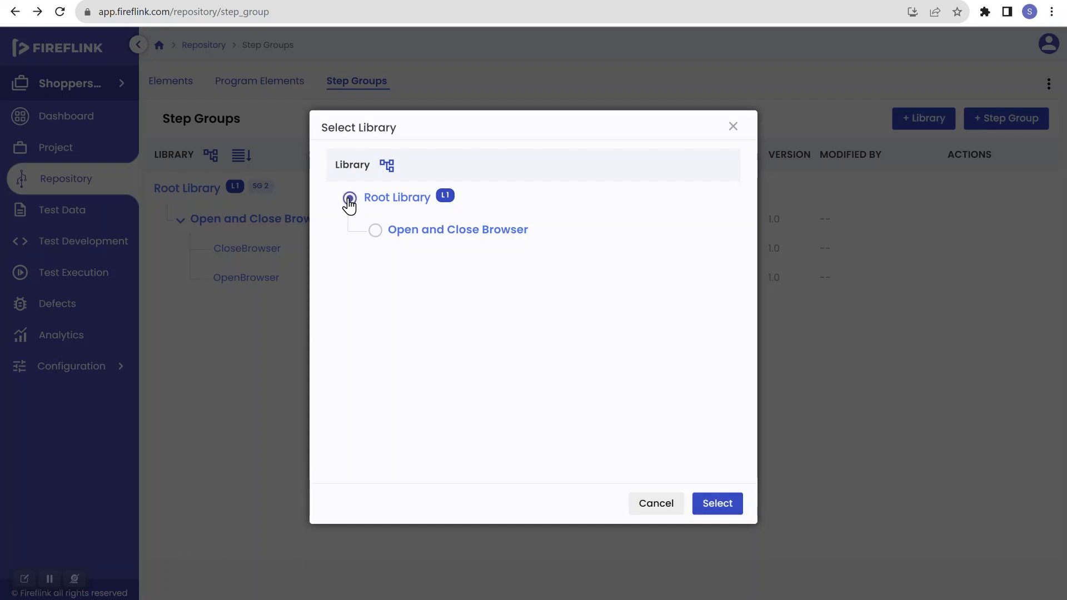
{"action": "left_click", "coordinate": [720, 504]}
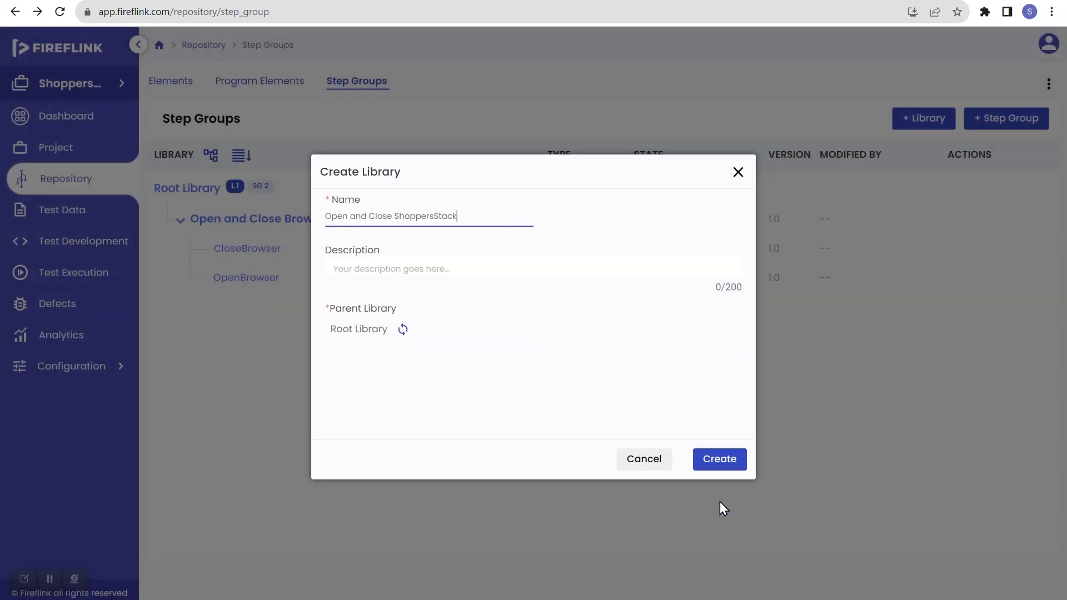
{"action": "left_click", "coordinate": [723, 466]}
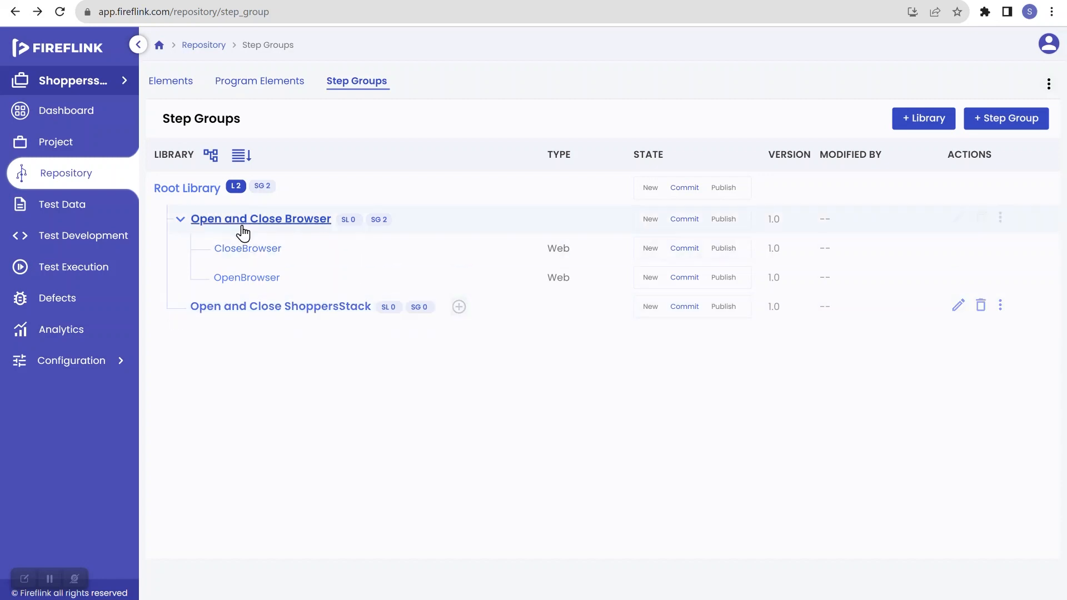
Open the TC001_Verify the User is Able to Register script from the Shopper module under Registration in Test Development
{"action": "left_click", "coordinate": [92, 242]}
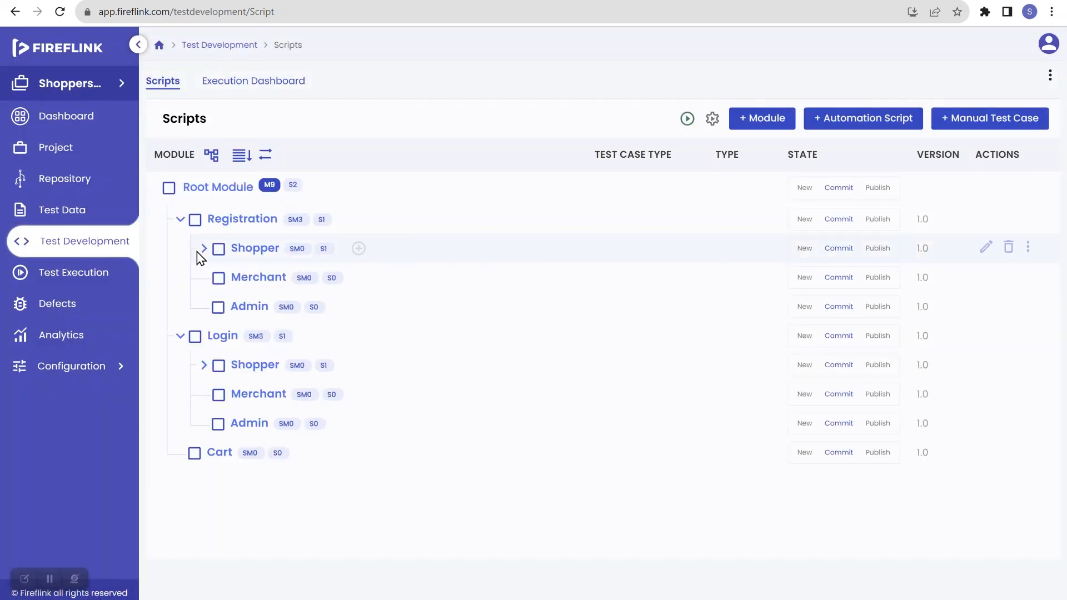
{"action": "left_click", "coordinate": [203, 248]}
{"action": "left_click", "coordinate": [278, 280]}
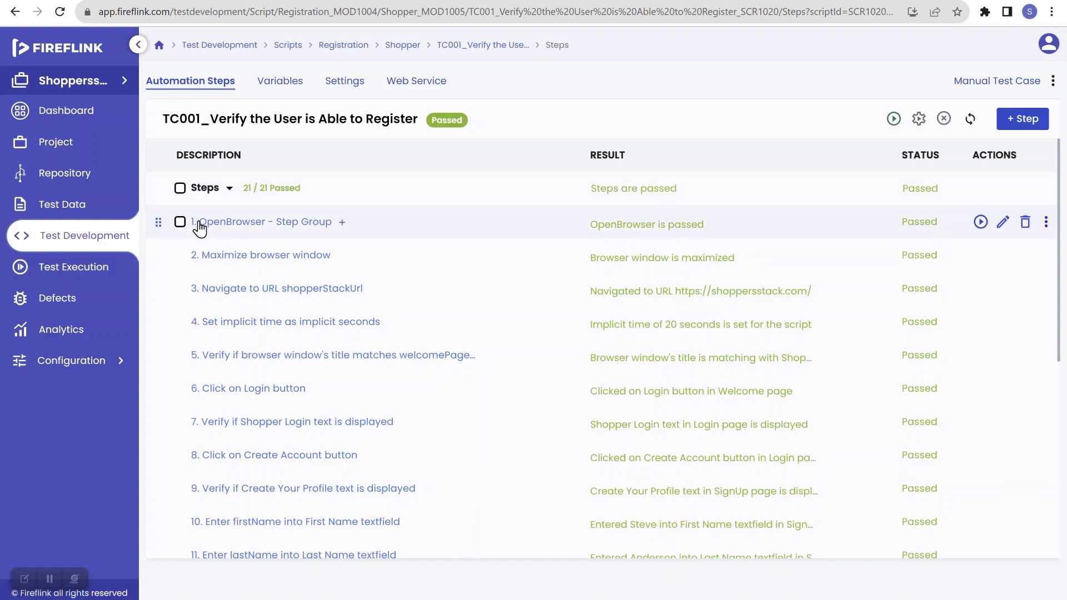
Select steps 1 to 7 of the registration script, from the OpenBrowser step group through the Shopper Login text verification
{"action": "left_click", "coordinate": [181, 224]}
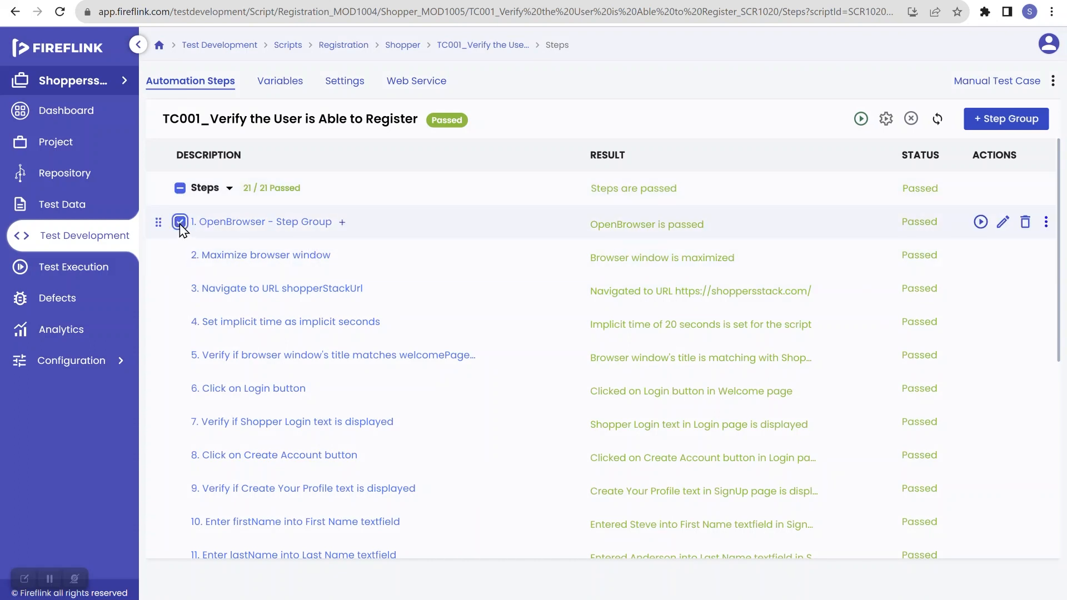
{"action": "left_click", "coordinate": [180, 256]}
{"action": "left_click", "coordinate": [180, 289]}
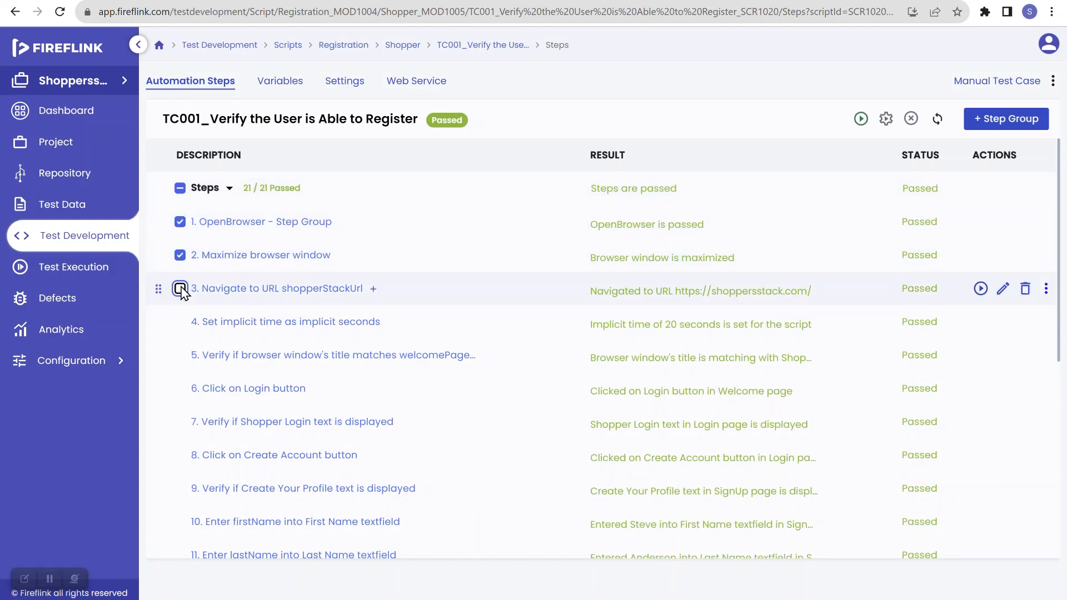
{"action": "left_click", "coordinate": [180, 322]}
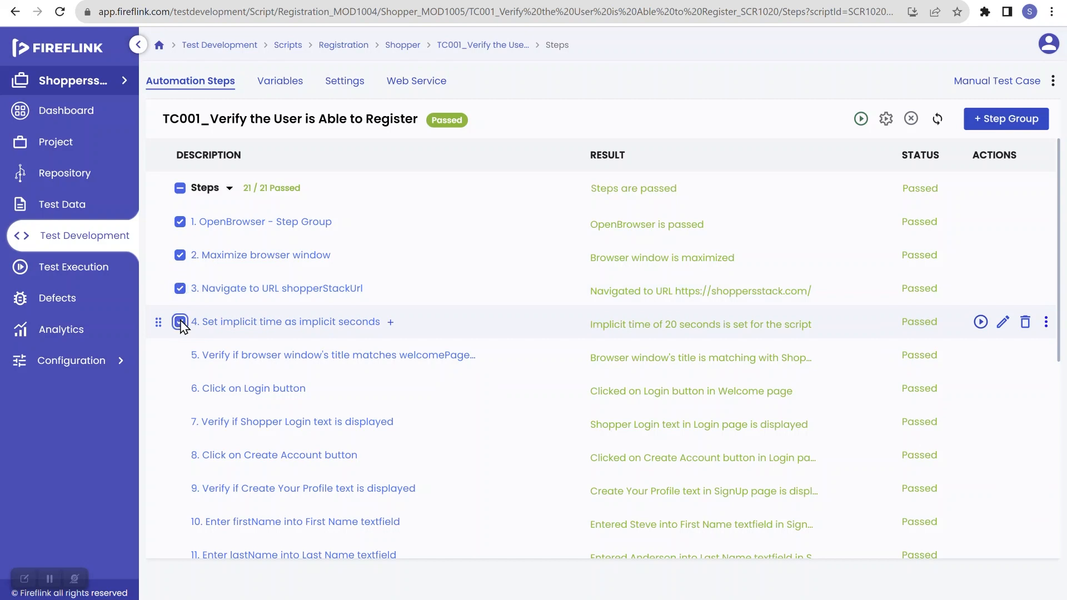
{"action": "left_click", "coordinate": [180, 355]}
{"action": "left_click", "coordinate": [180, 388]}
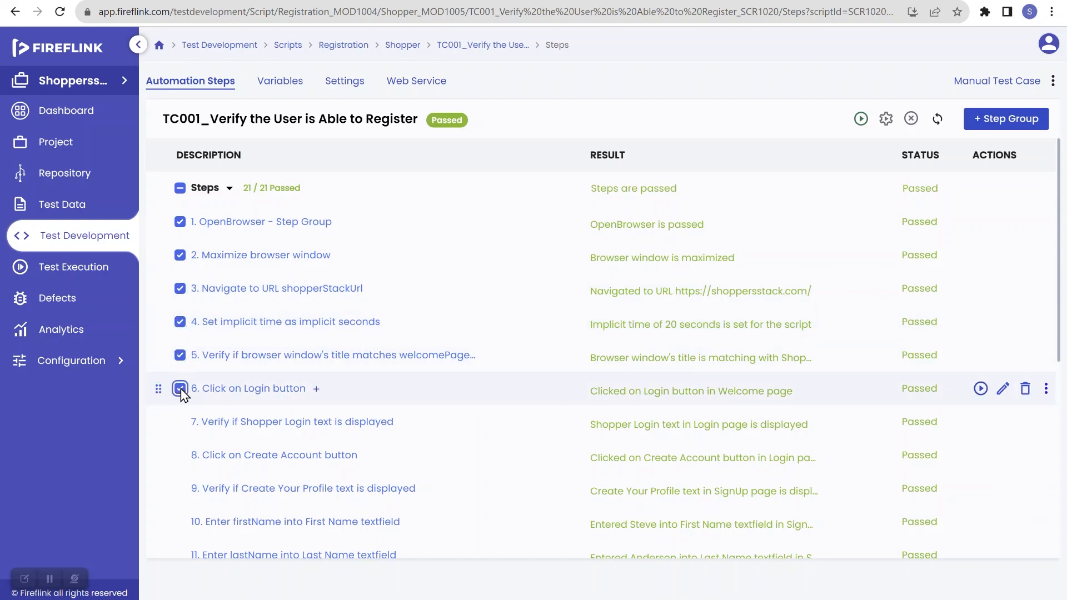
{"action": "left_click", "coordinate": [181, 423]}
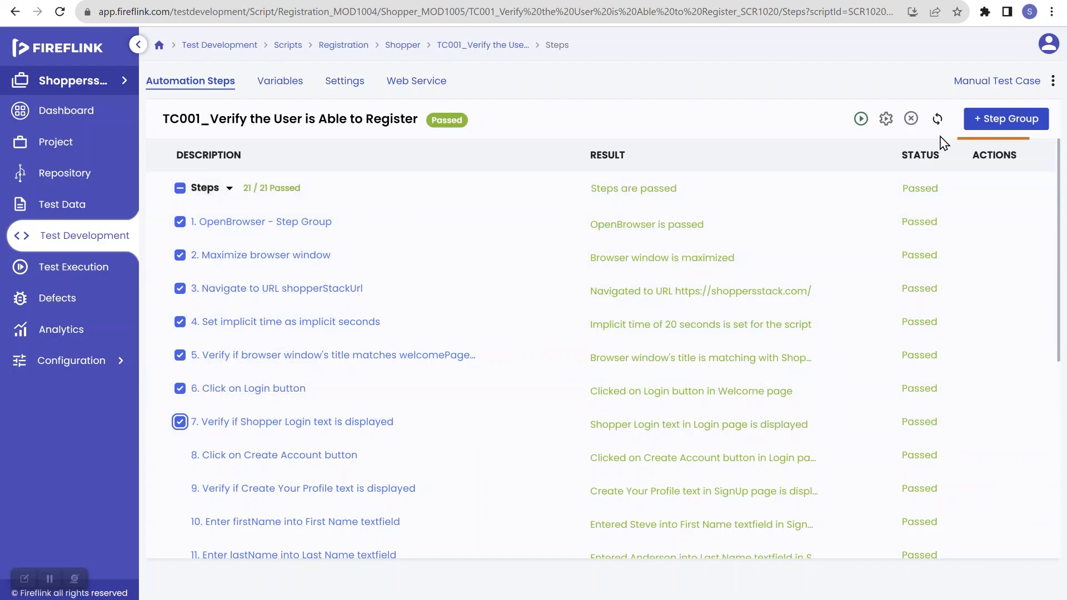
Start a step group from the selected steps and name it "Open Shoppersstack and Navigate to Login Page"
{"action": "left_click", "coordinate": [1000, 122]}
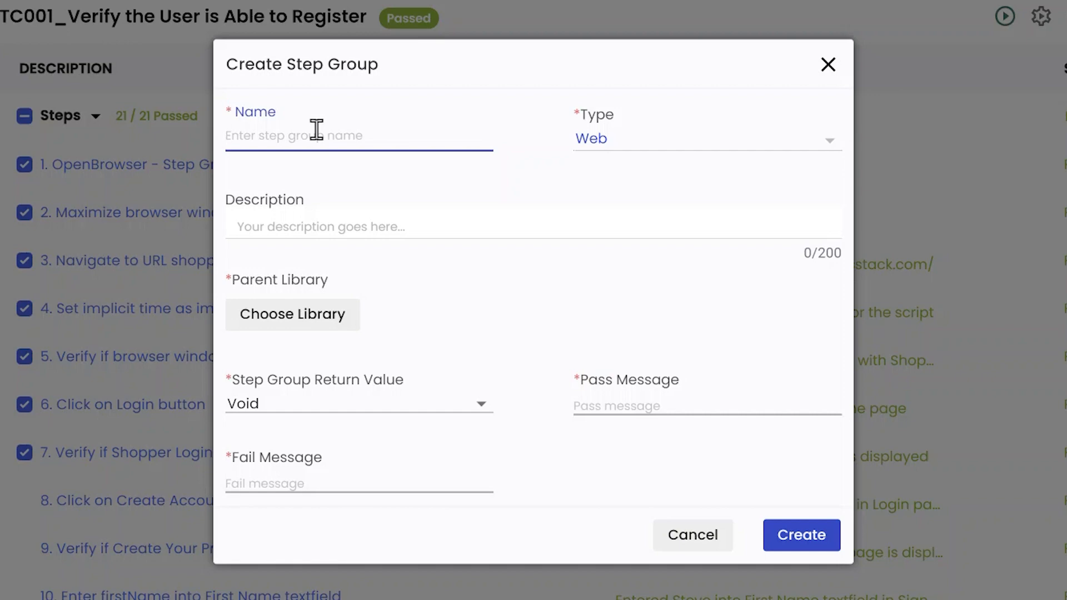
{"action": "type", "text": "O"}
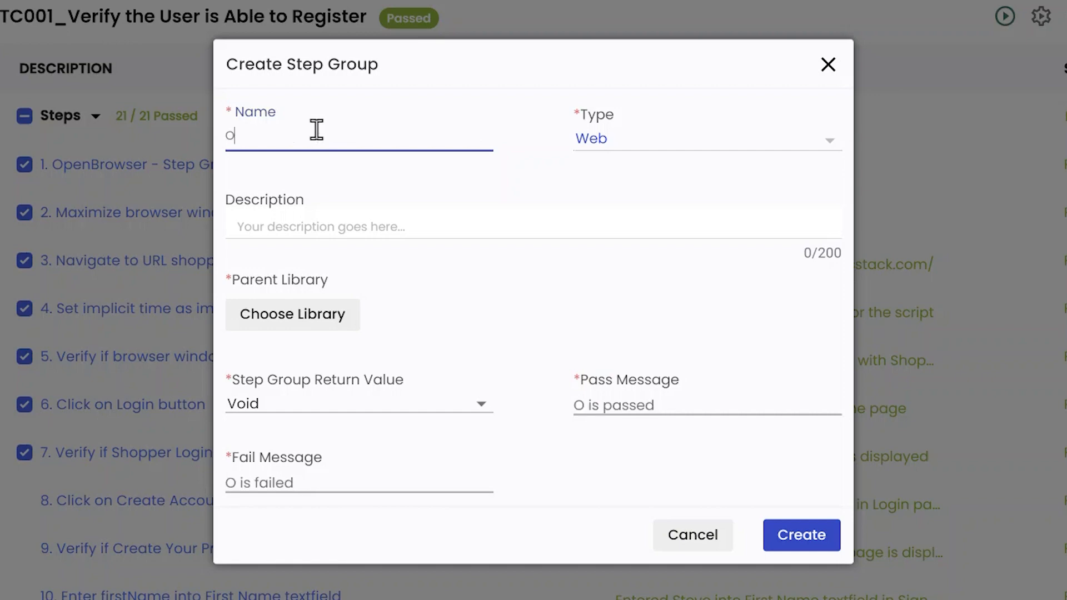
{"action": "type", "text": "pen S"}
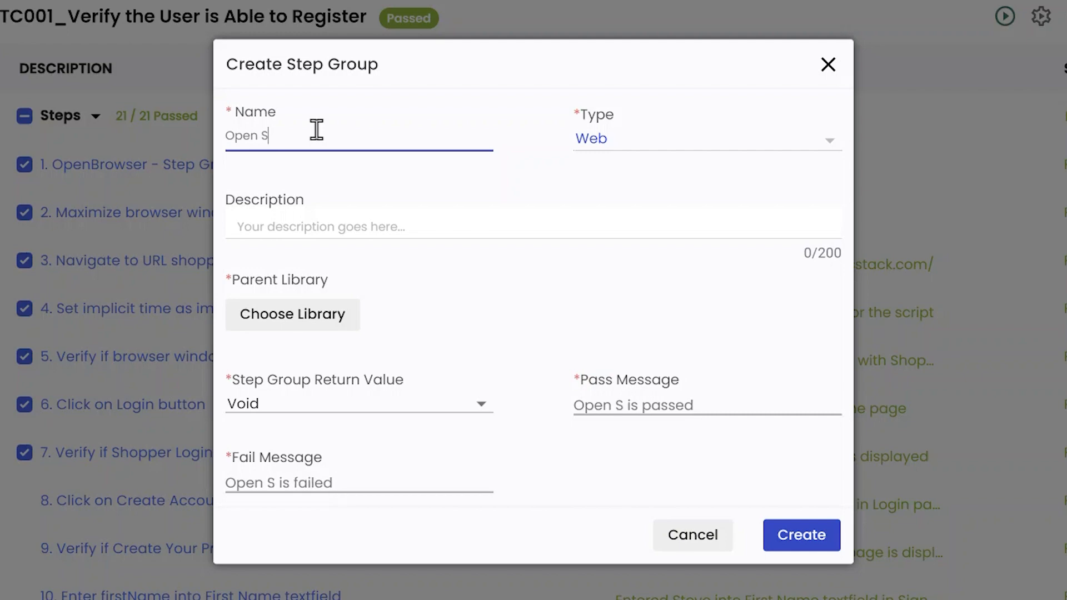
{"action": "type", "text": "hopper"}
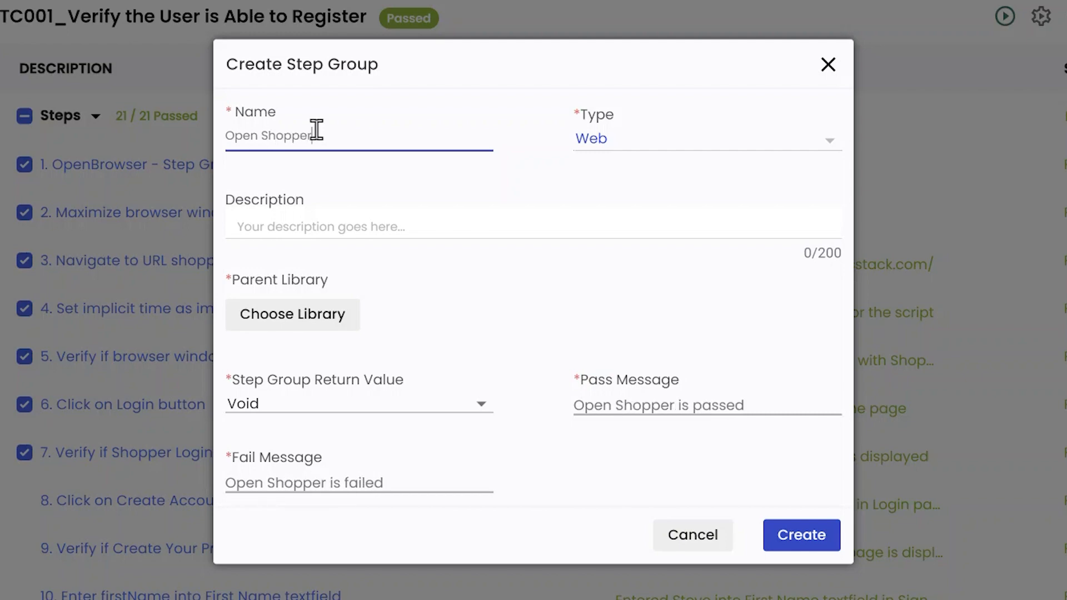
{"action": "type", "text": "ssta"}
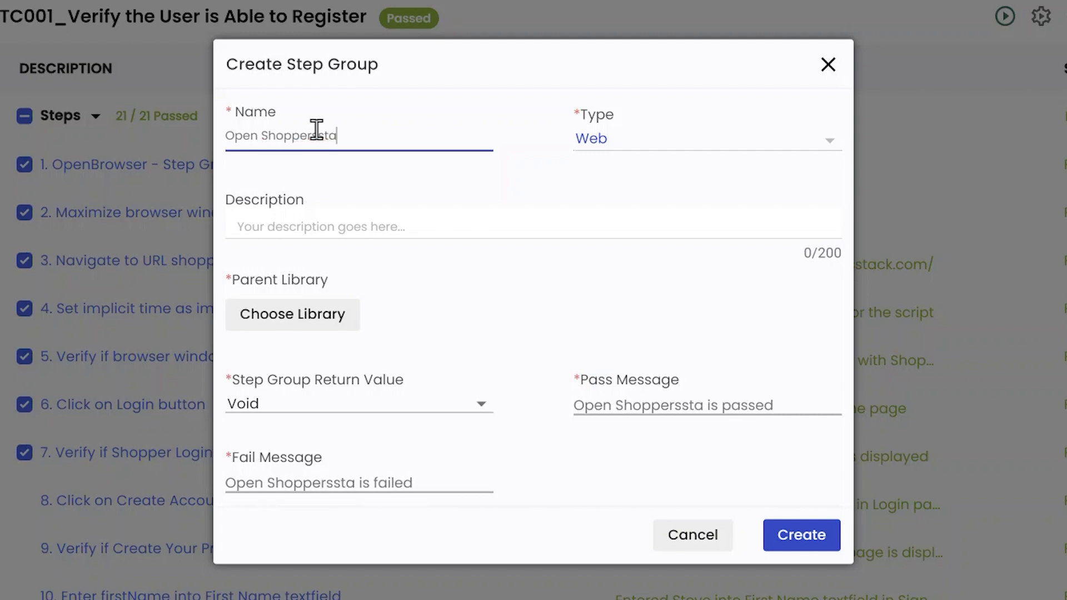
{"action": "type", "text": "ck and Na"}
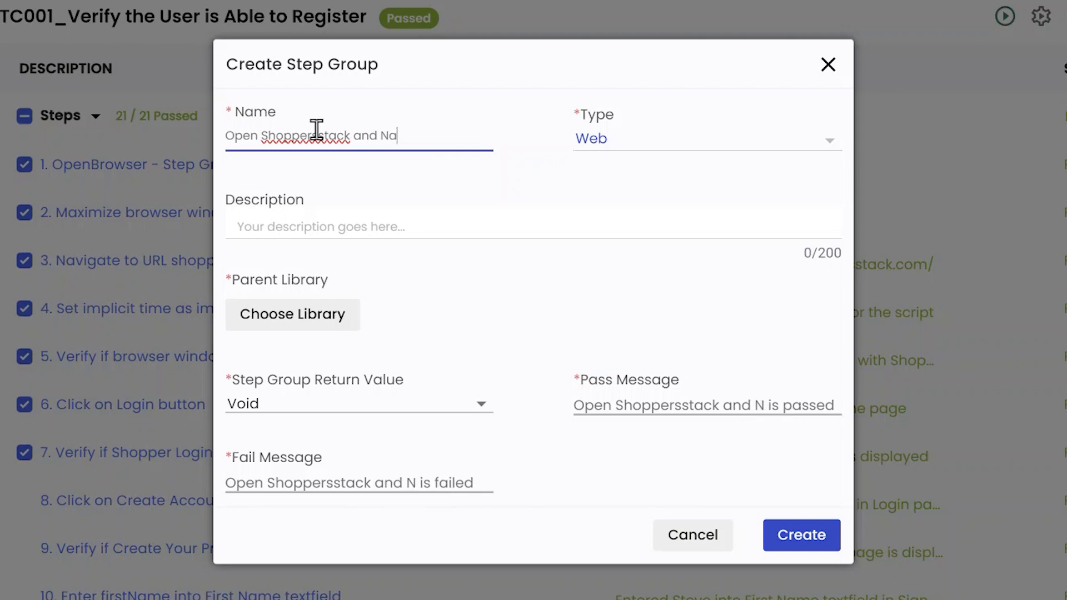
{"action": "type", "text": "viagte to"}
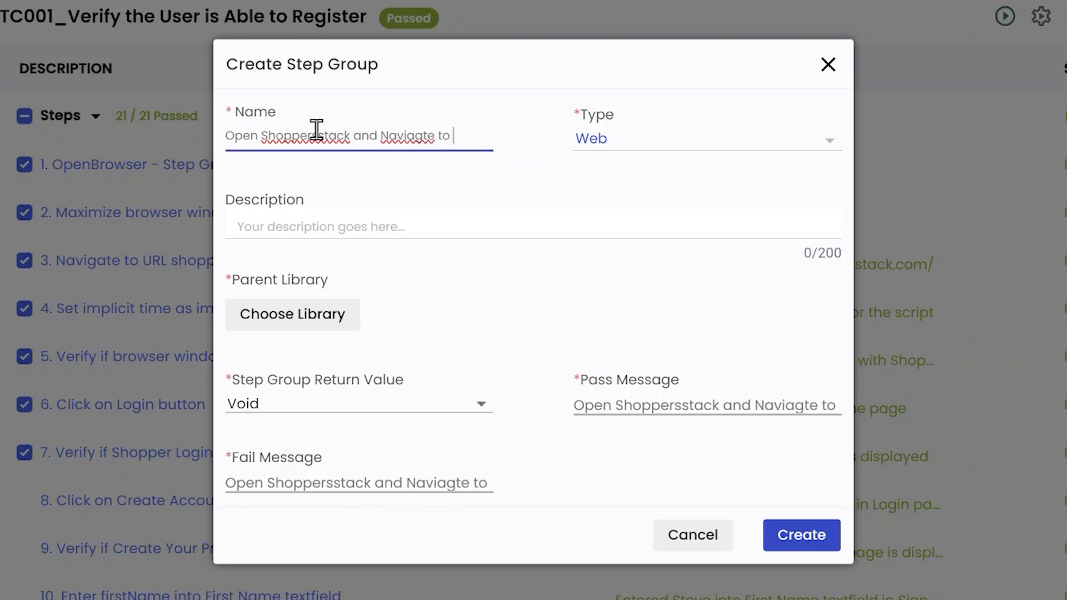
{"action": "key", "text": "BackSpace"}
{"action": "key", "text": "BackSpace"}
{"action": "key", "text": "BackSpace"}
{"action": "key", "text": "BackSpace"}
{"action": "key", "text": "BackSpace"}
{"action": "key", "text": "BackSpace"}
{"action": "key", "text": "BackSpace"}
{"action": "key", "text": "BackSpace"}
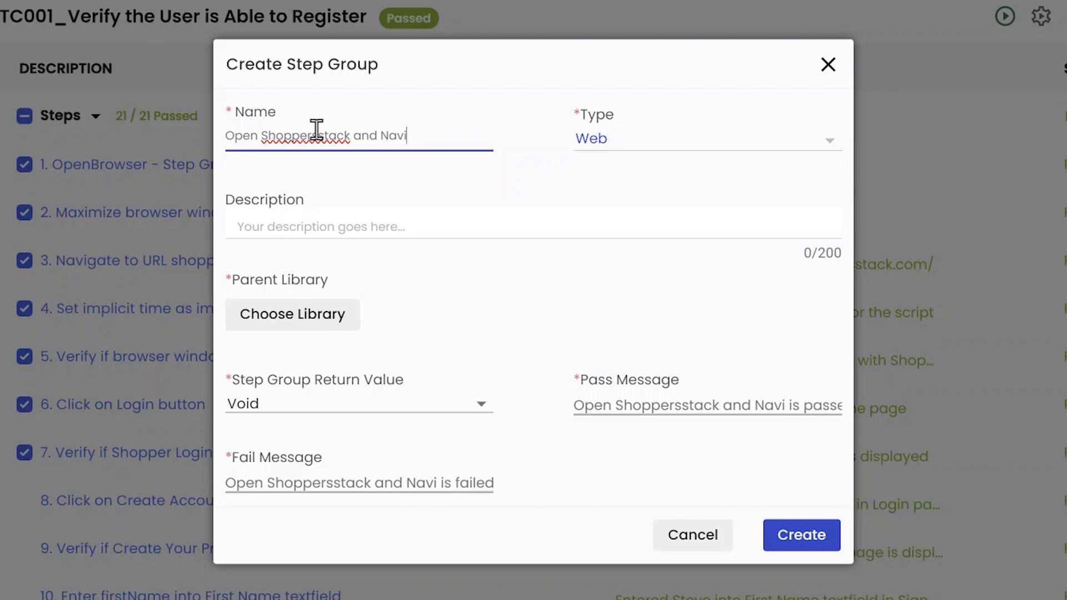
{"action": "type", "text": "gate to"}
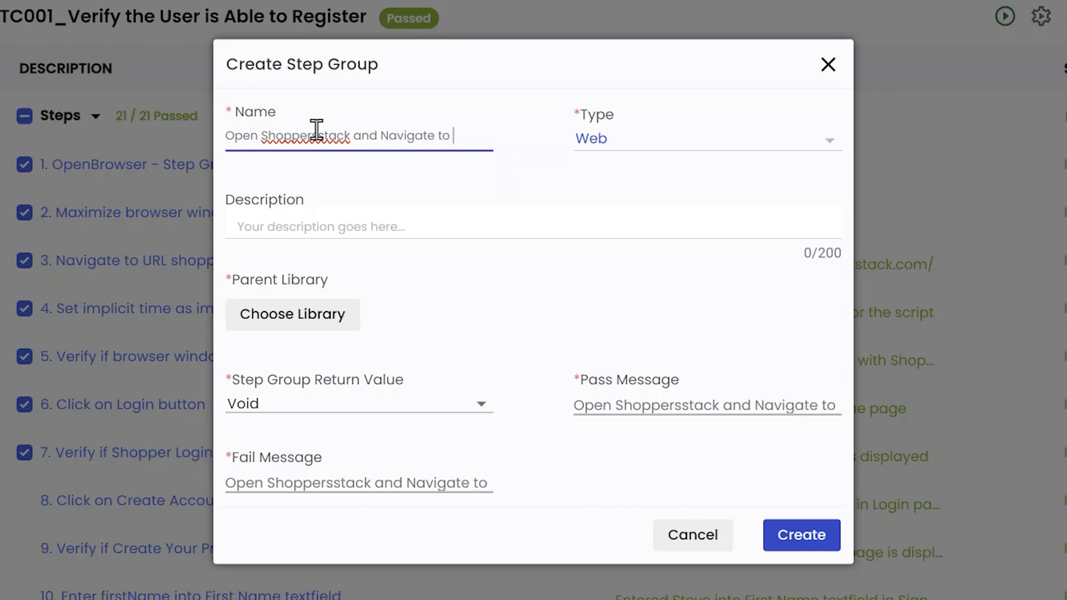
{"action": "type", "text": " Login"}
{"action": "type", "text": "Page"}
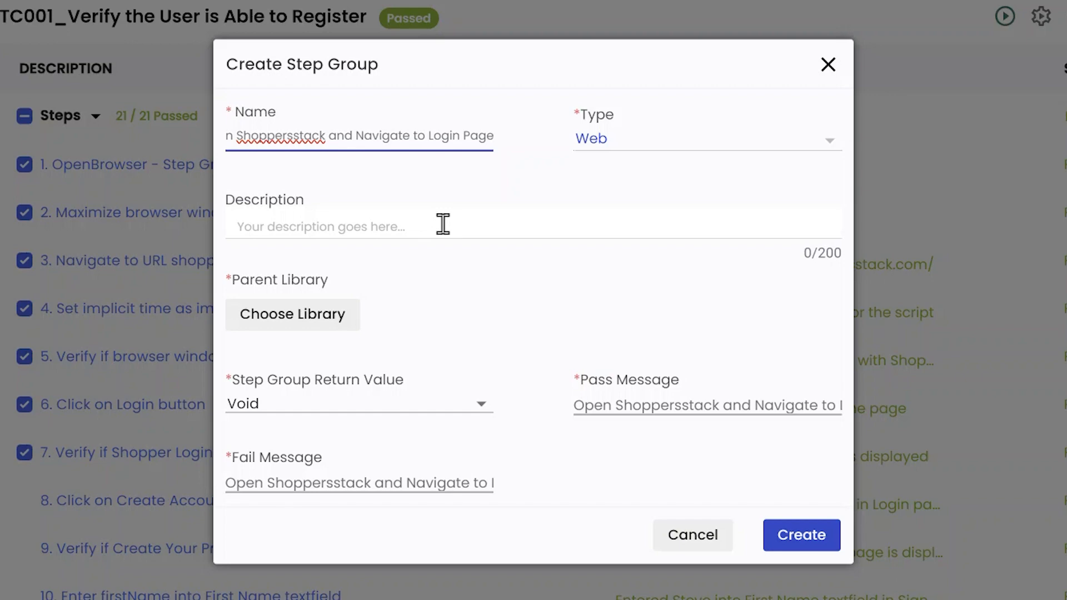
{"action": "left_click", "coordinate": [481, 220]}
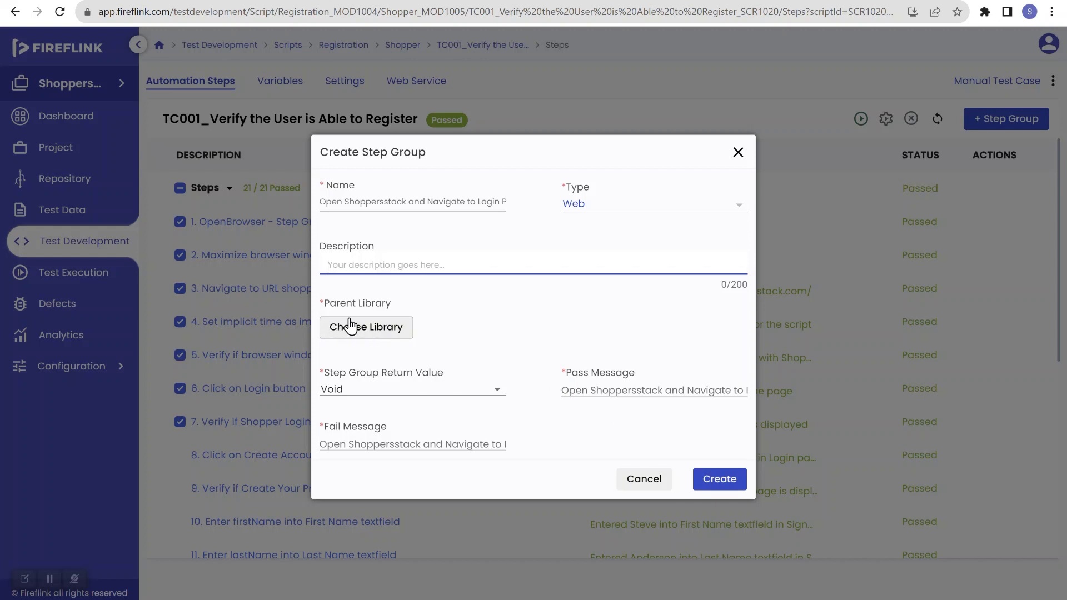
Assign the Open and Close ShoppersStack library as the parent and create the step group
{"action": "left_click", "coordinate": [394, 333]}
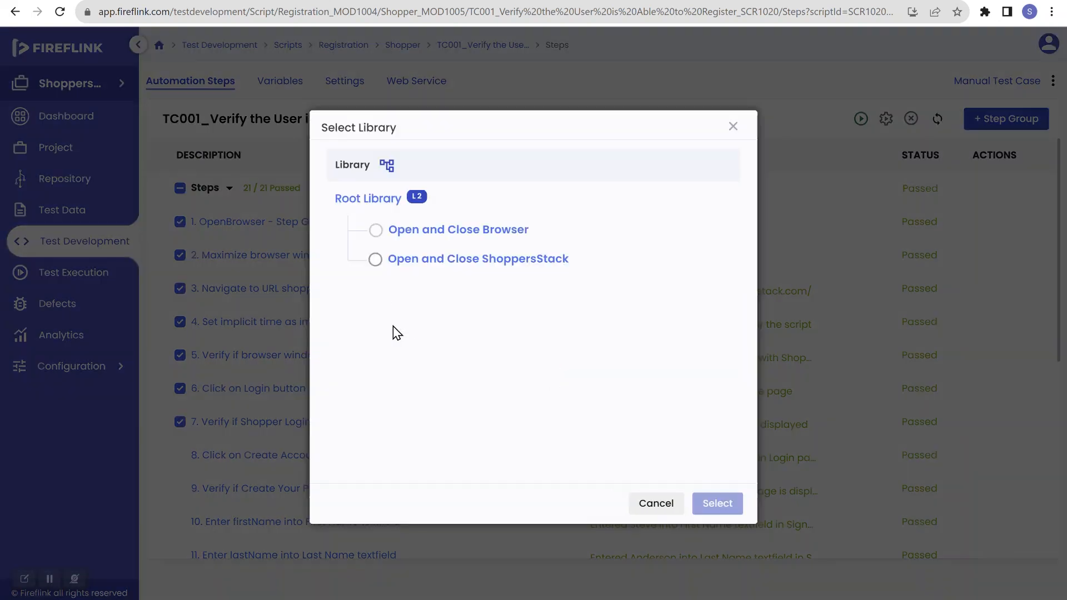
{"action": "left_click", "coordinate": [375, 262]}
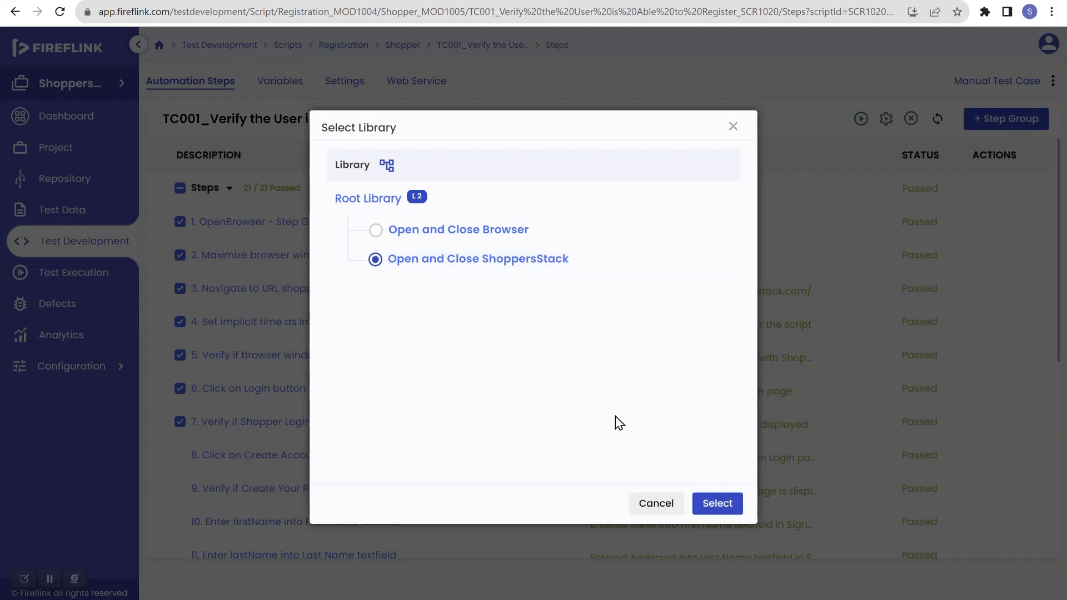
{"action": "left_click", "coordinate": [718, 510]}
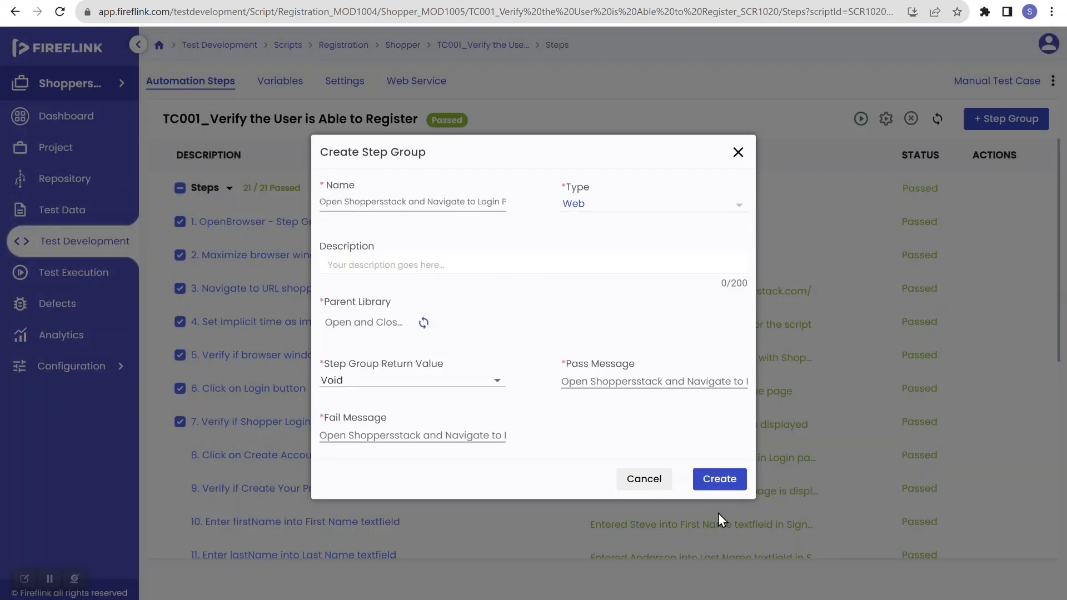
{"action": "left_click", "coordinate": [720, 483]}
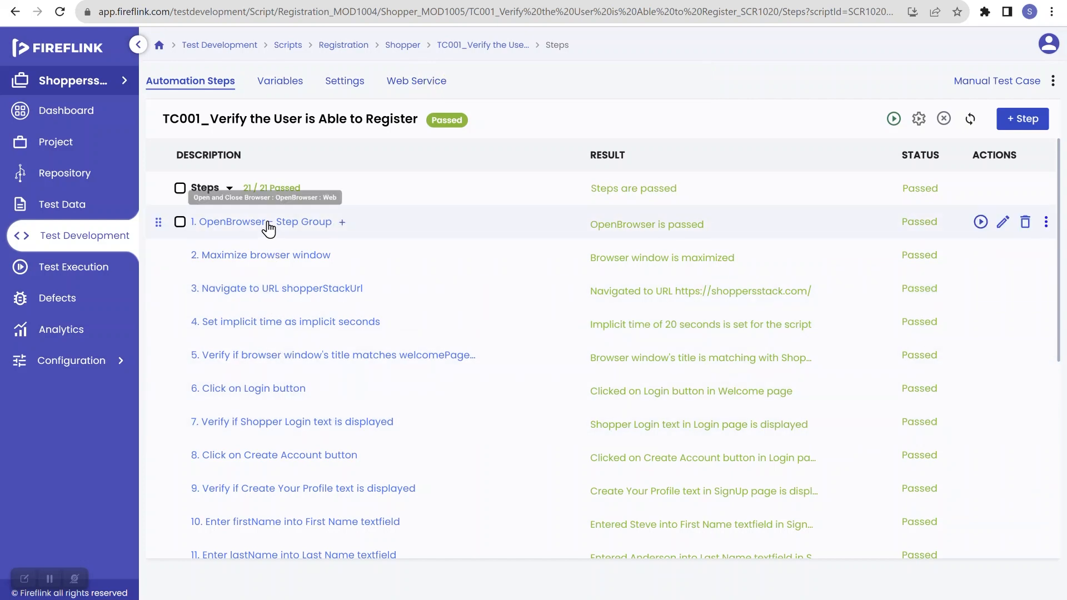
Review the steps inside the Open Shoppersstack and Navigate to Login Page step group in the Repository, then return to the step group list
{"action": "left_click", "coordinate": [102, 172]}
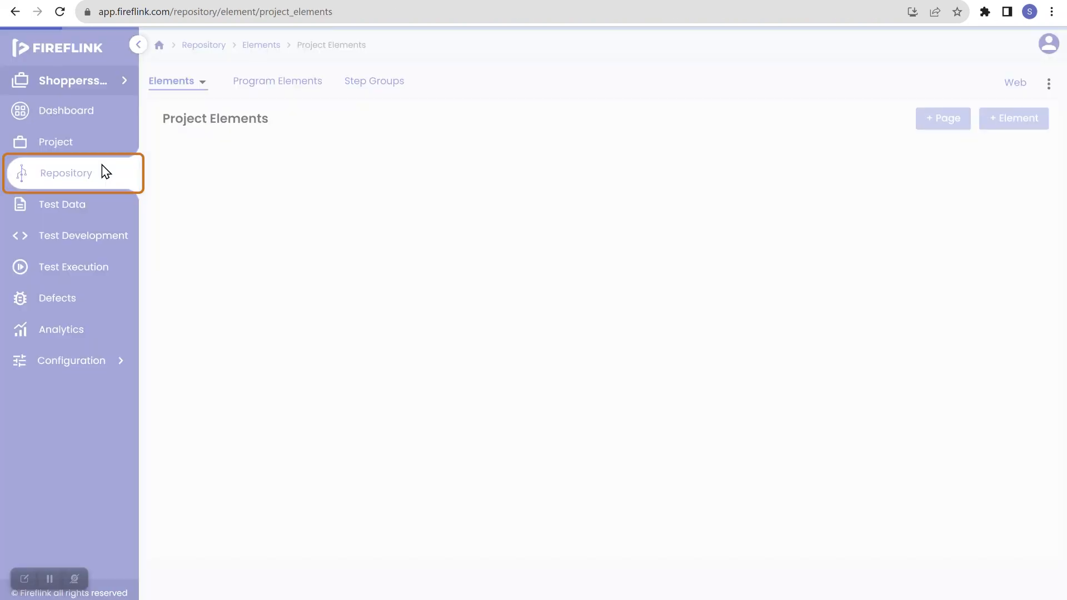
{"action": "left_click", "coordinate": [367, 83]}
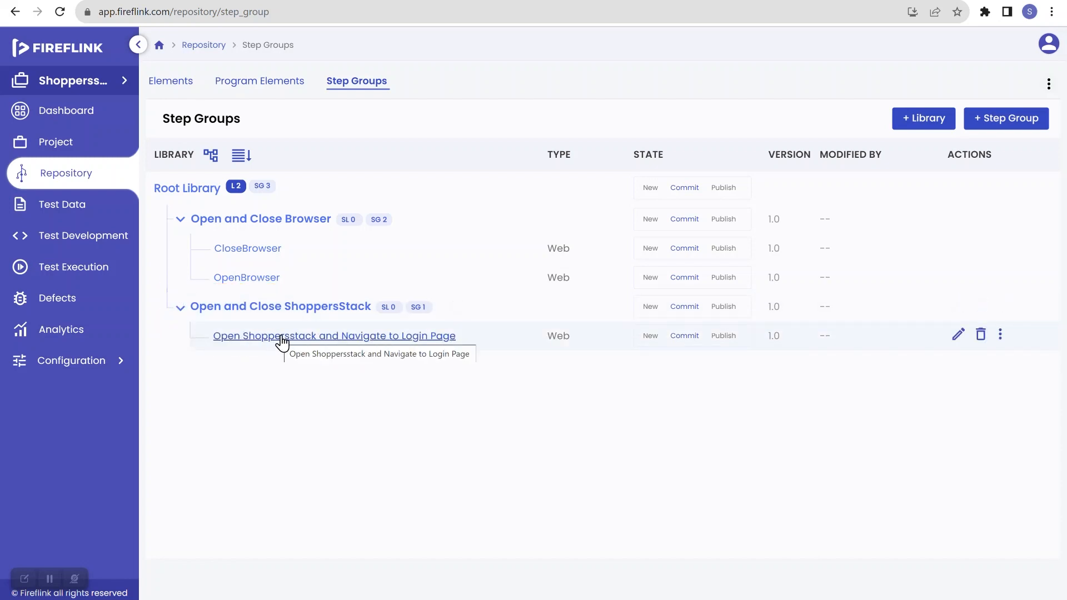
{"action": "left_click", "coordinate": [281, 337]}
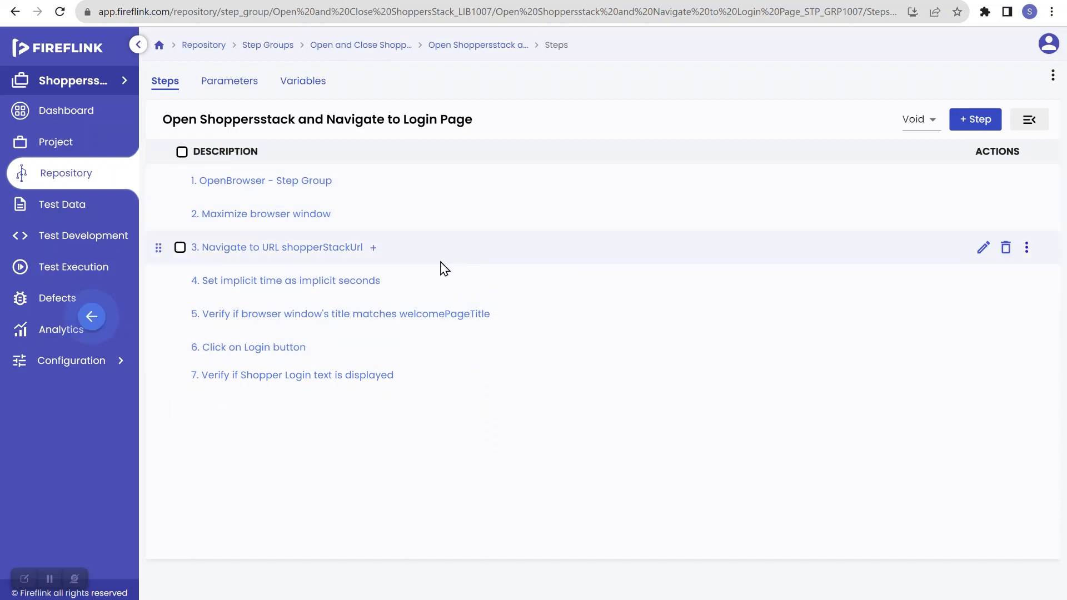
{"action": "key", "text": "alt+Left"}
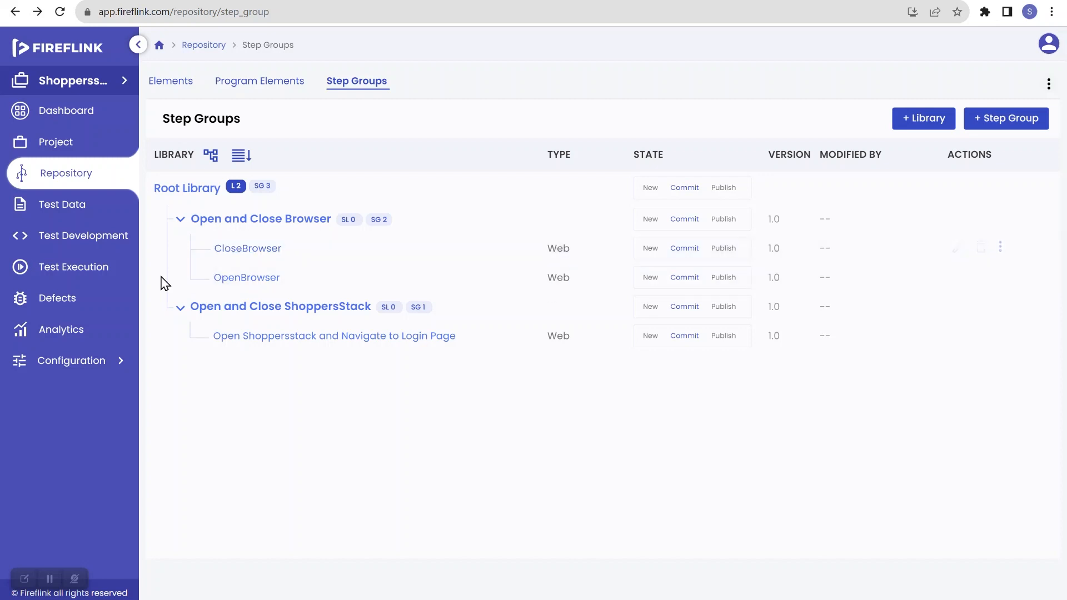
Review the automation steps of the TC001_Verify the User is Able to Register script in the Registration module's Shopper submodule
{"action": "left_click", "coordinate": [115, 238]}
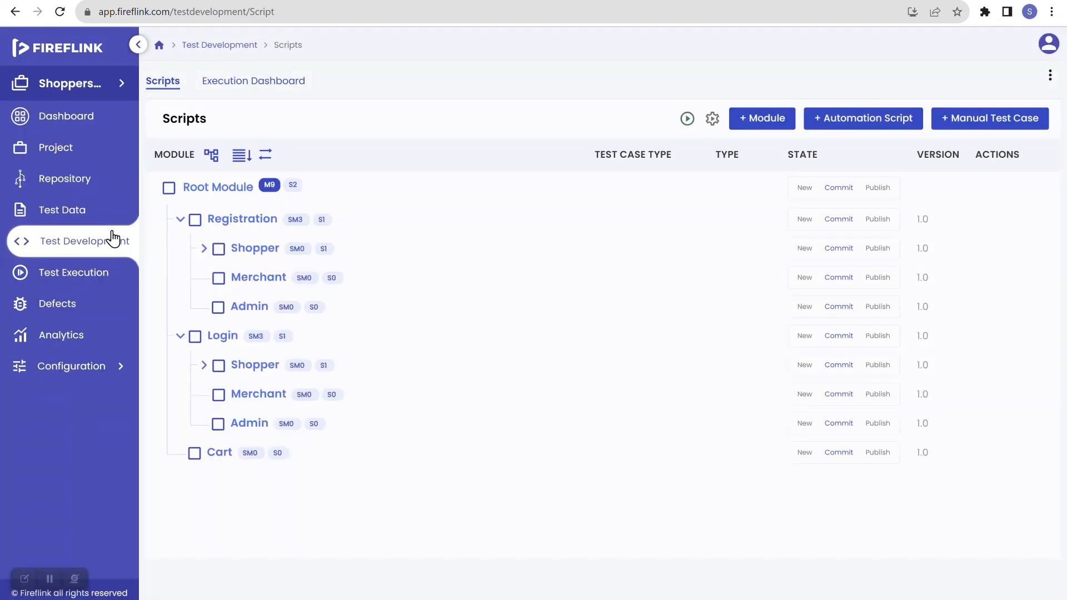
{"action": "left_click", "coordinate": [202, 251]}
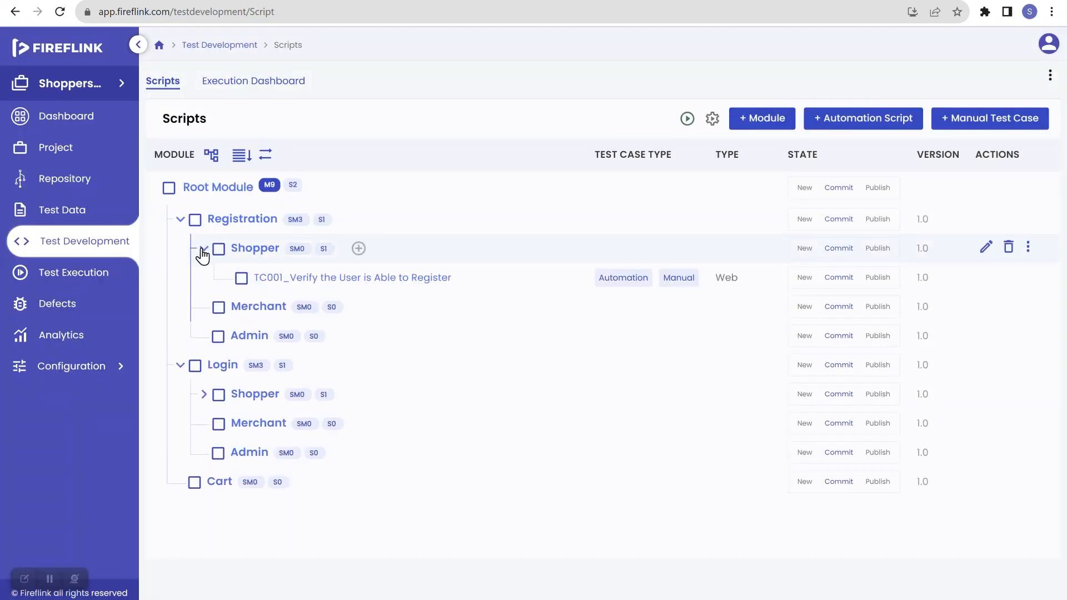
{"action": "left_click", "coordinate": [272, 277]}
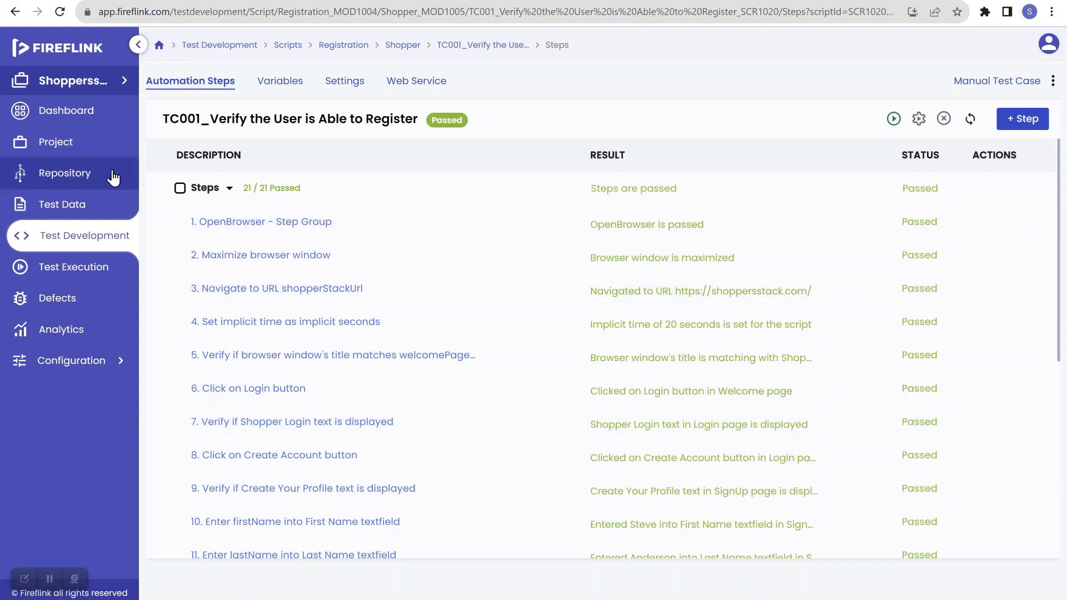
Start a new step group in the Open and Close ShoppersStack library and name it "Open ShoppersStack and Navigate to Home Page"
{"action": "left_click", "coordinate": [113, 177]}
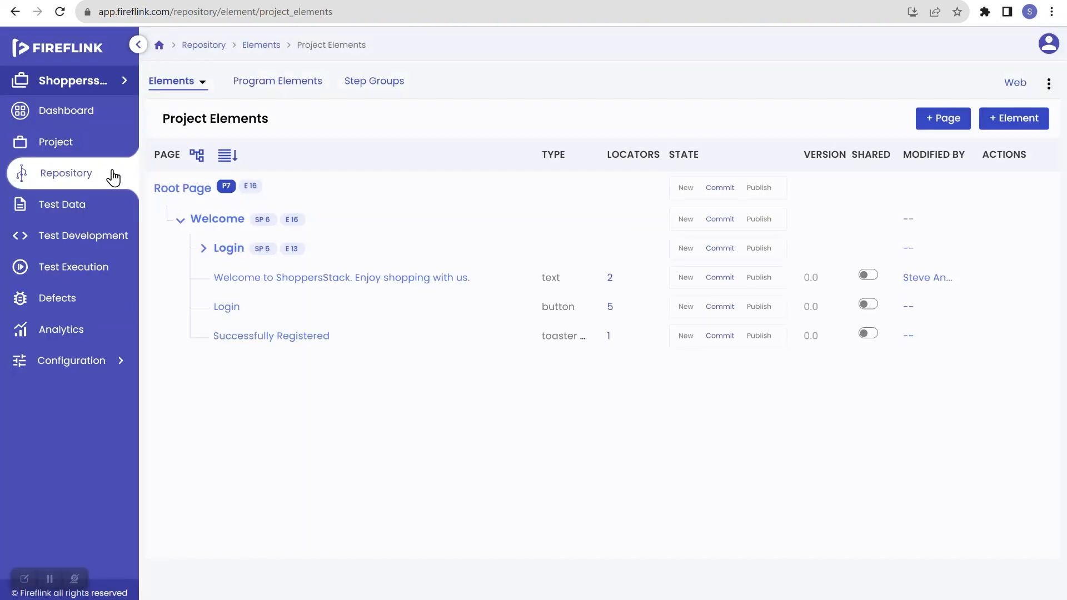
{"action": "left_click", "coordinate": [373, 85]}
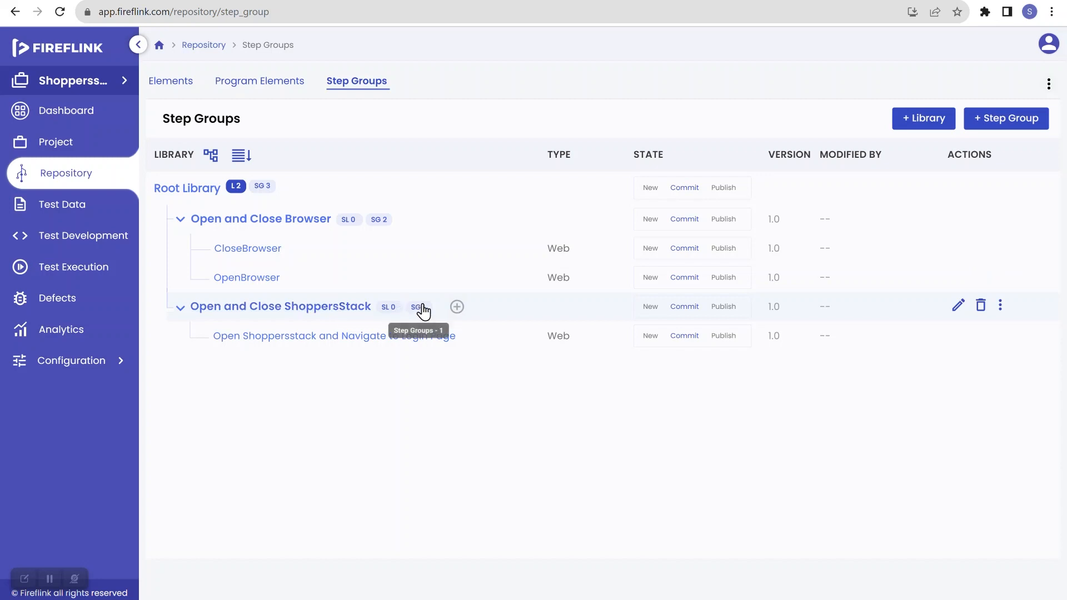
{"action": "left_click", "coordinate": [456, 308]}
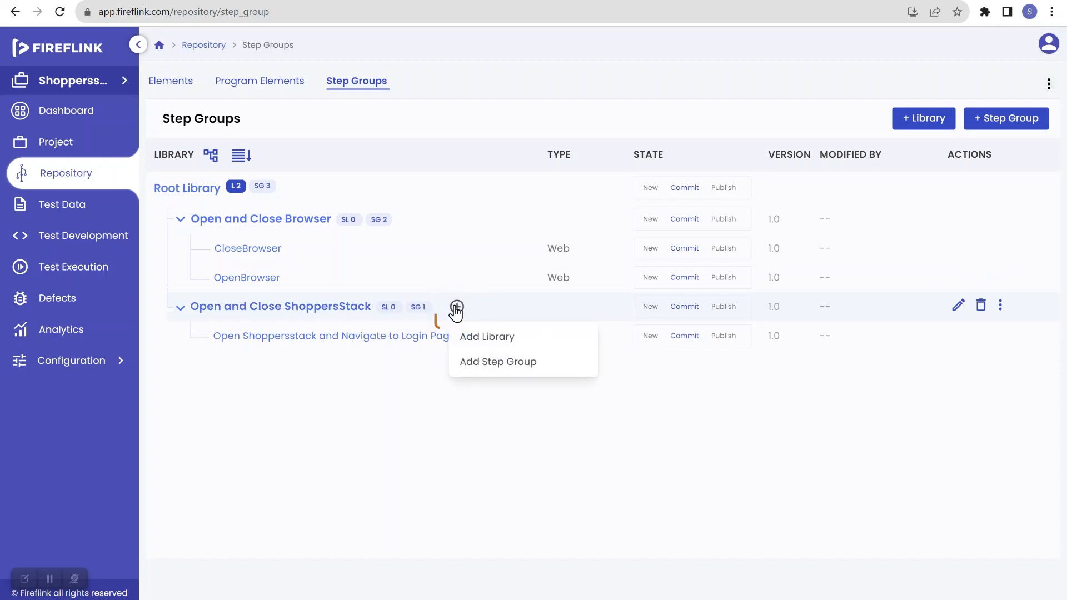
{"action": "left_click", "coordinate": [485, 362]}
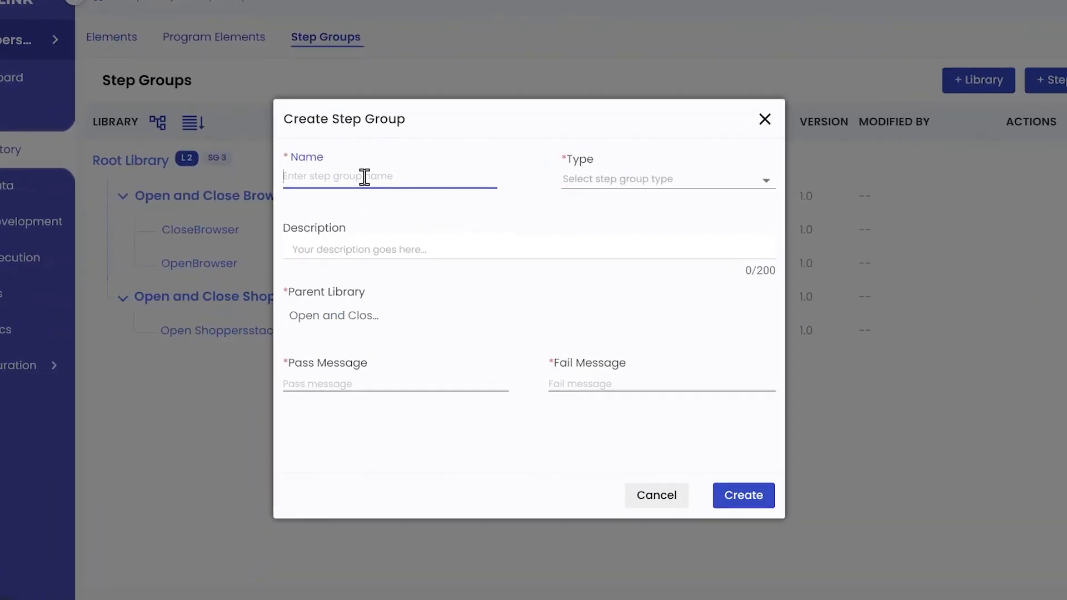
{"action": "type", "text": "Open"}
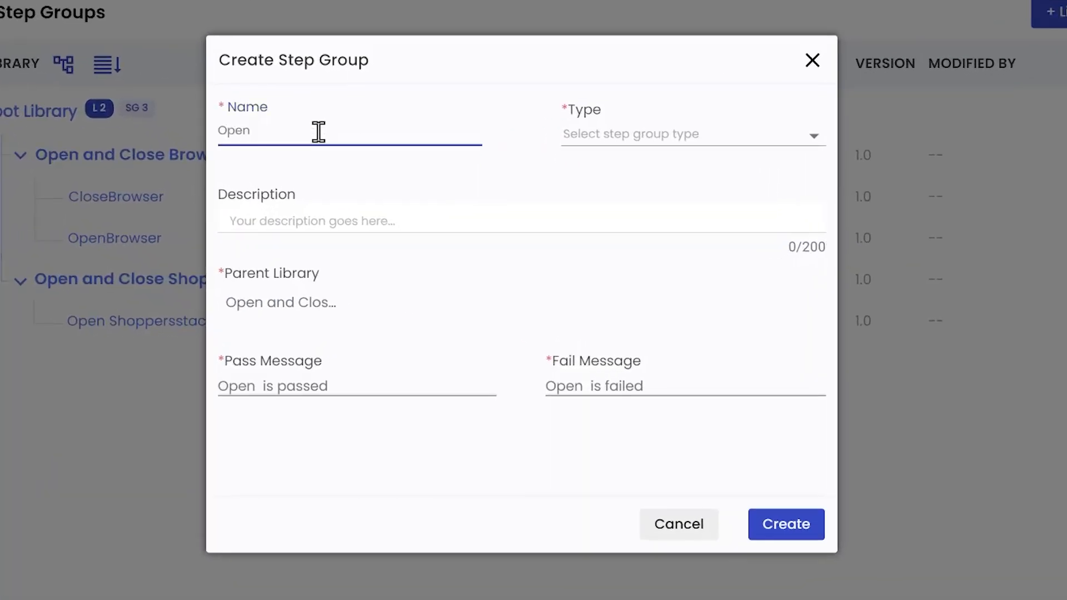
{"action": "type", "text": " Shj"}
{"action": "key", "text": "BackSpace"}
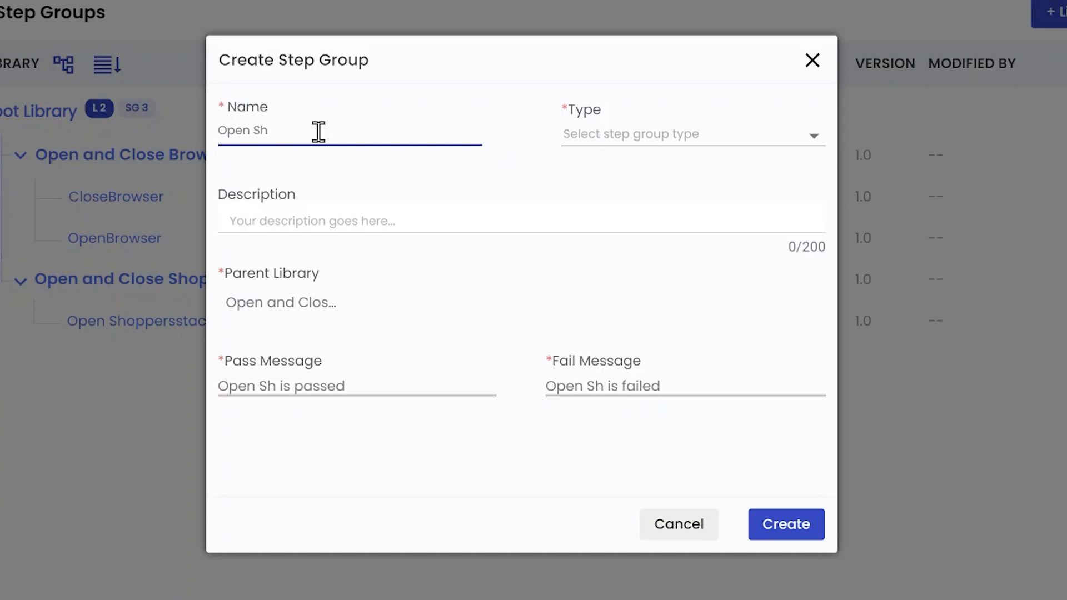
{"action": "type", "text": "oppersS"}
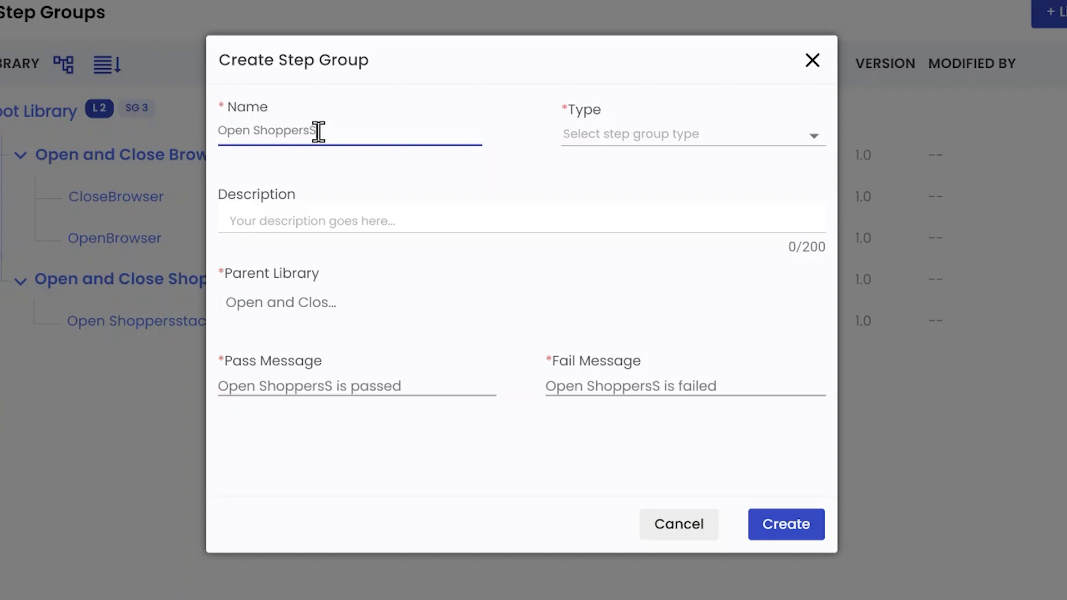
{"action": "type", "text": "tack and "}
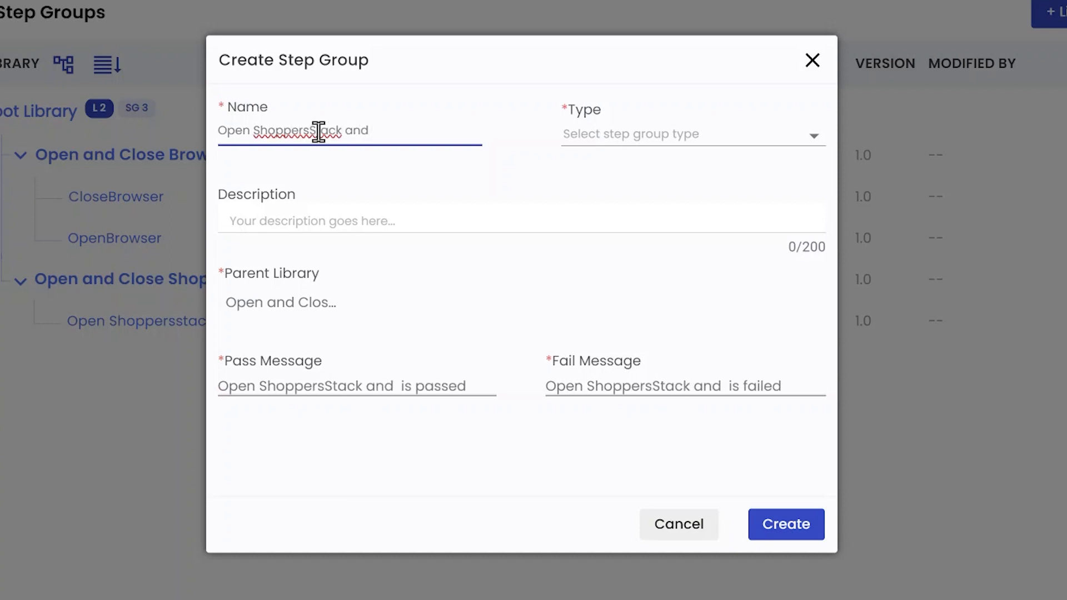
{"action": "type", "text": "Naviagte"}
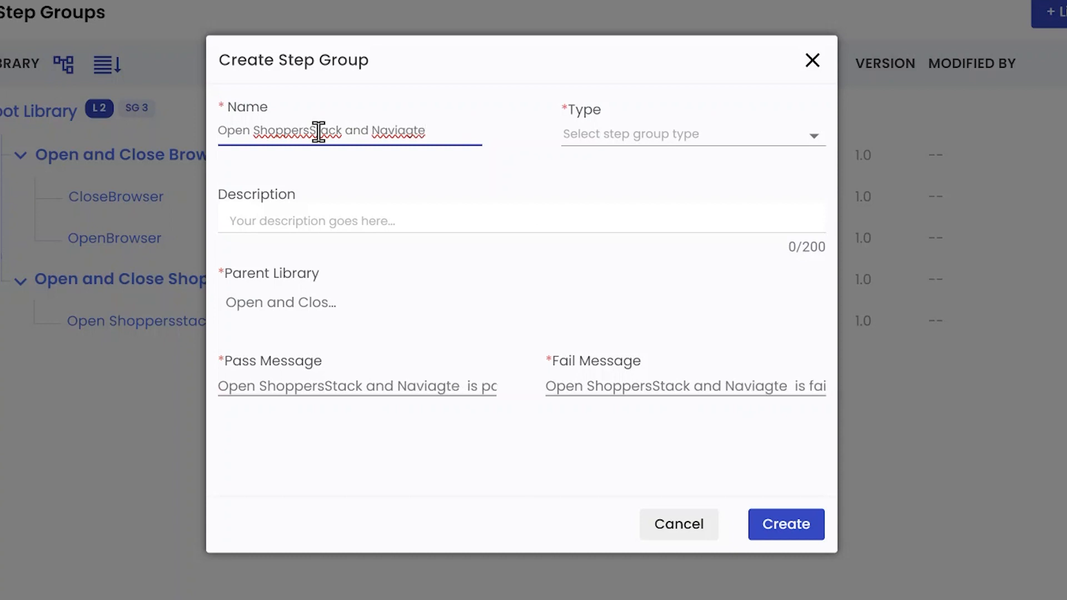
{"action": "key", "text": "BackSpace"}
{"action": "key", "text": "BackSpace"}
{"action": "key", "text": "BackSpace"}
{"action": "key", "text": "BackSpace"}
{"action": "key", "text": "BackSpace"}
{"action": "type", "text": "g"}
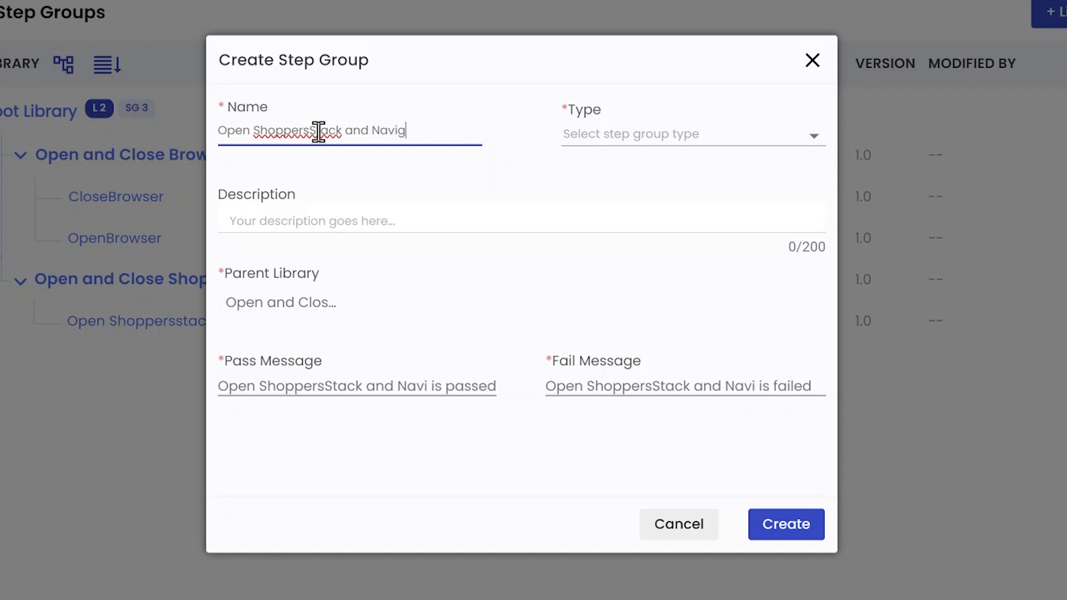
{"action": "type", "text": "ate to "}
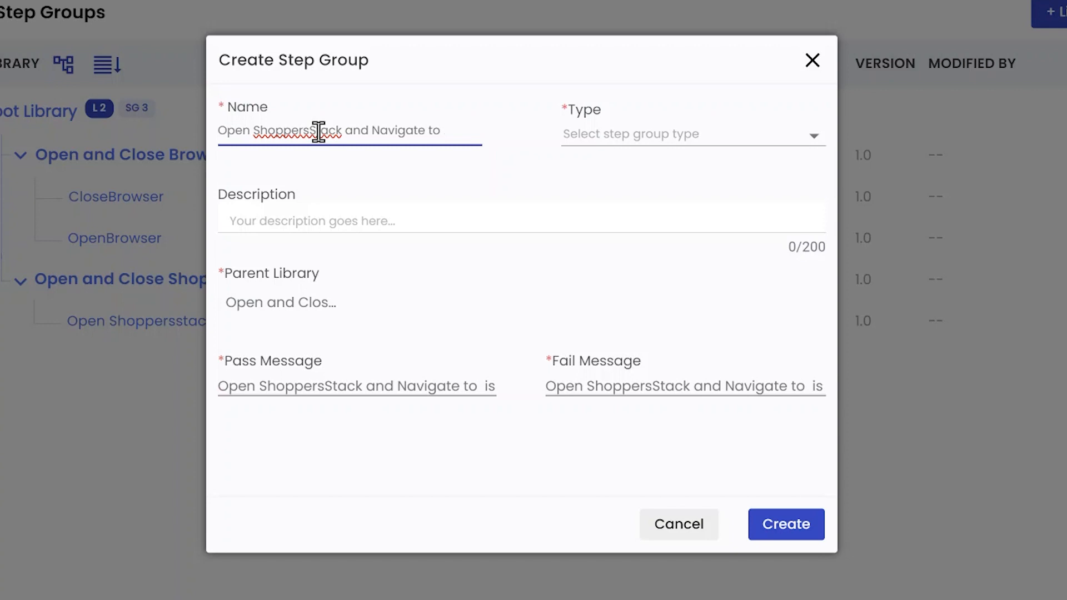
{"action": "type", "text": "Home Page"}
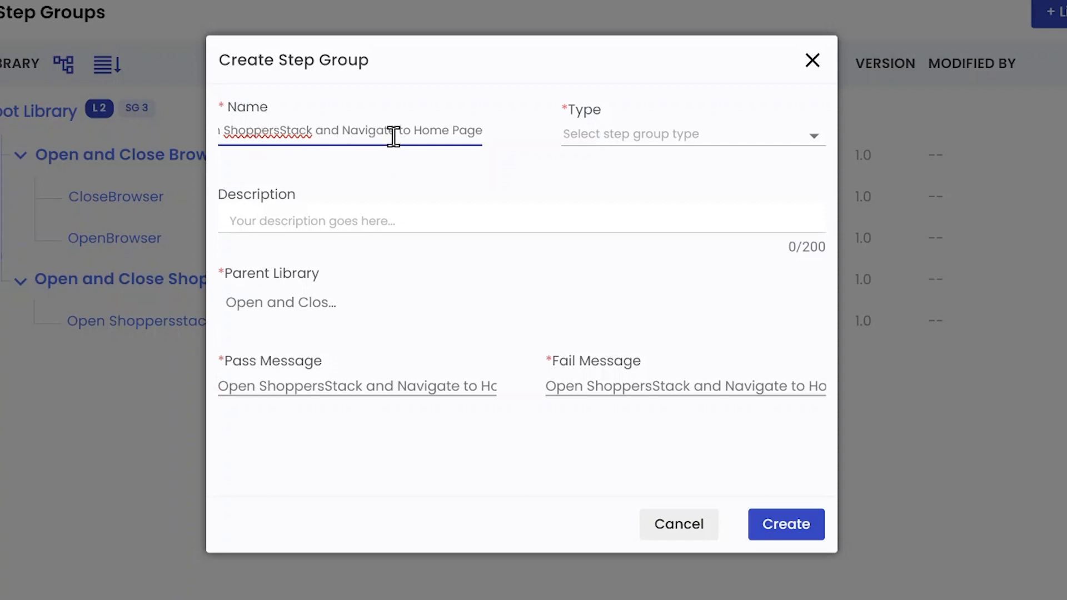
Set the step group's type to Web and create it
{"action": "left_click", "coordinate": [587, 149]}
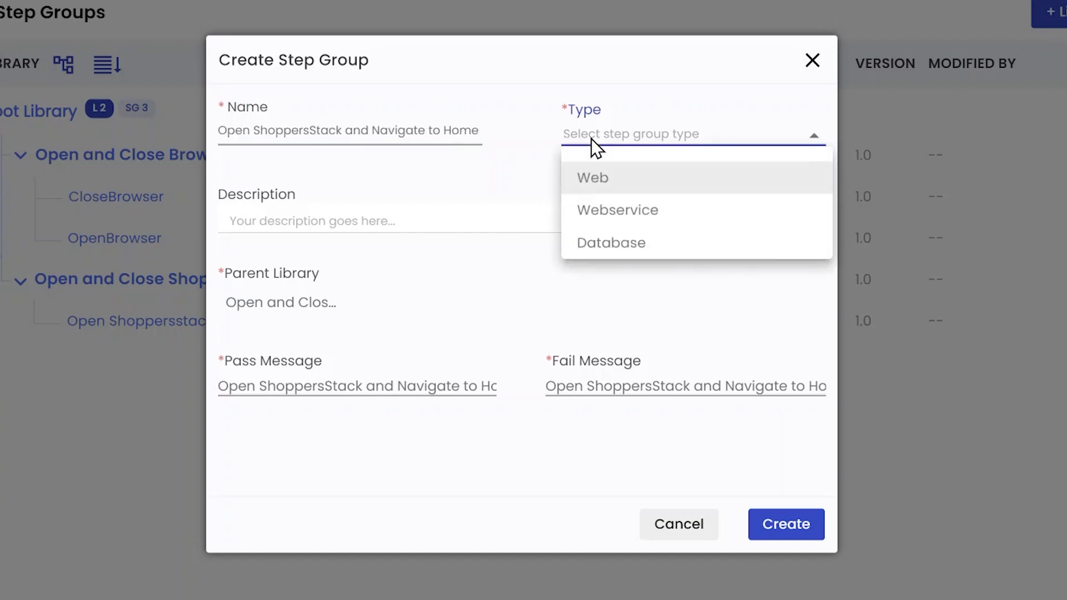
{"action": "left_click", "coordinate": [604, 191]}
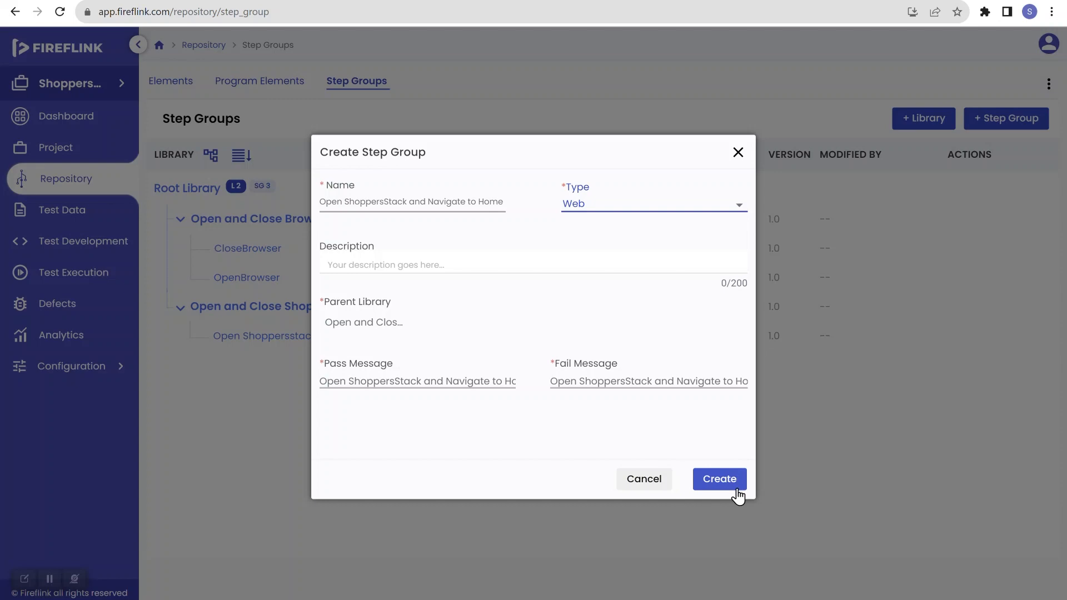
{"action": "left_click", "coordinate": [719, 479]}
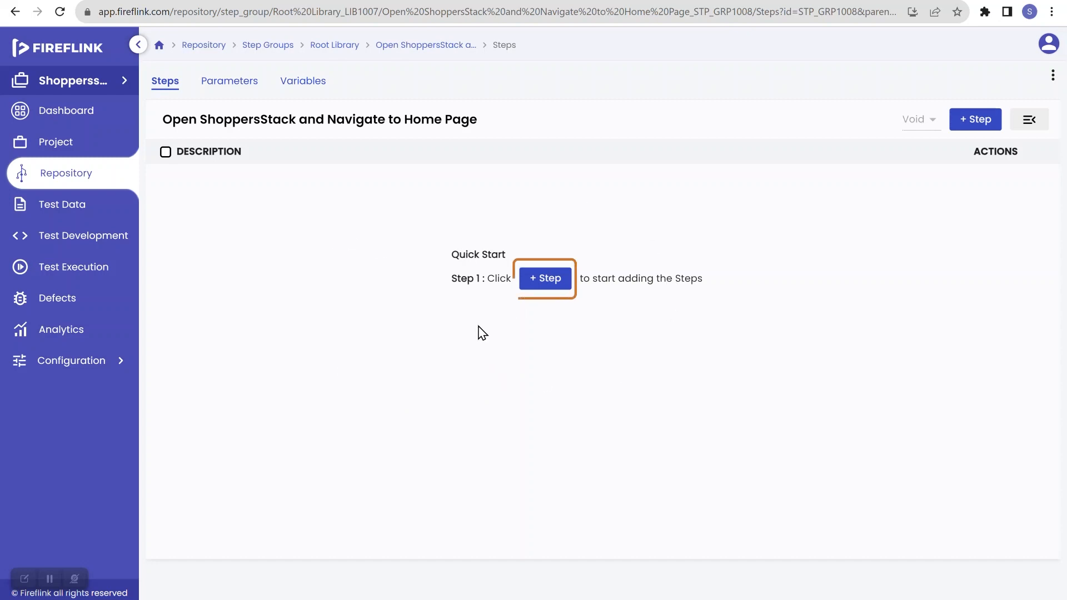
Add the Open Shoppersstack and Navigate to Login Page step group as a step, marked as Failed and stopping Step Group execution if it fails
{"action": "left_click", "coordinate": [544, 278]}
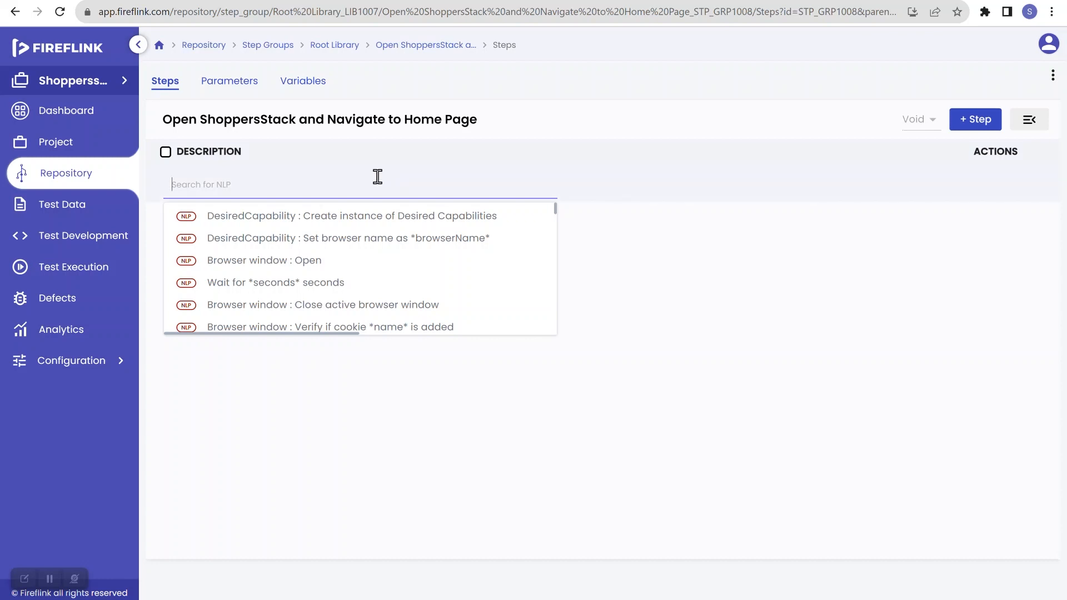
{"action": "type", "text": "op"}
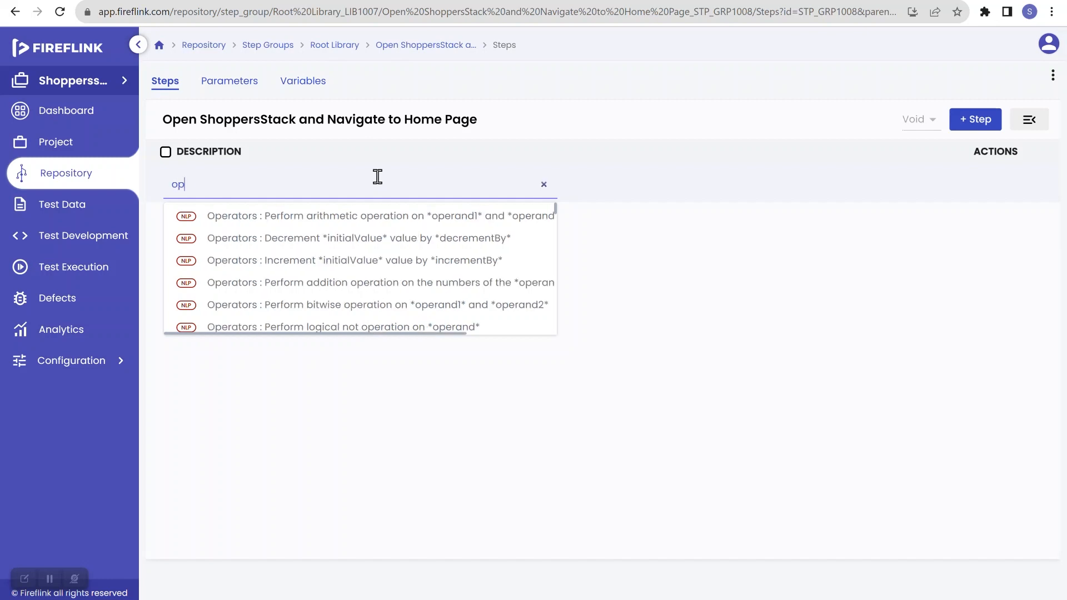
{"action": "type", "text": "en sh"}
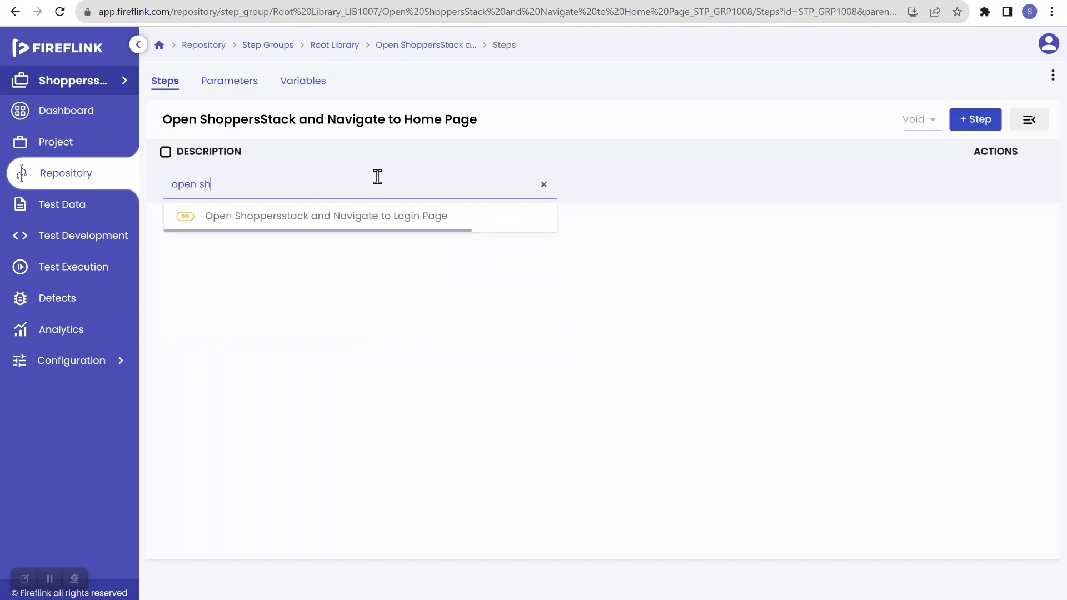
{"action": "left_click", "coordinate": [310, 217]}
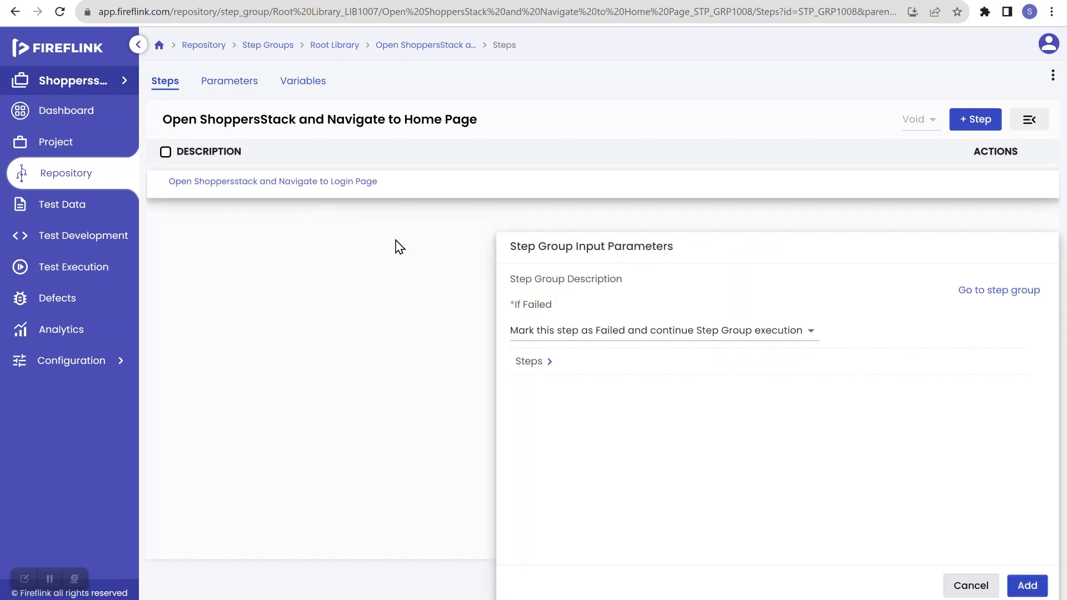
{"action": "left_click", "coordinate": [597, 345]}
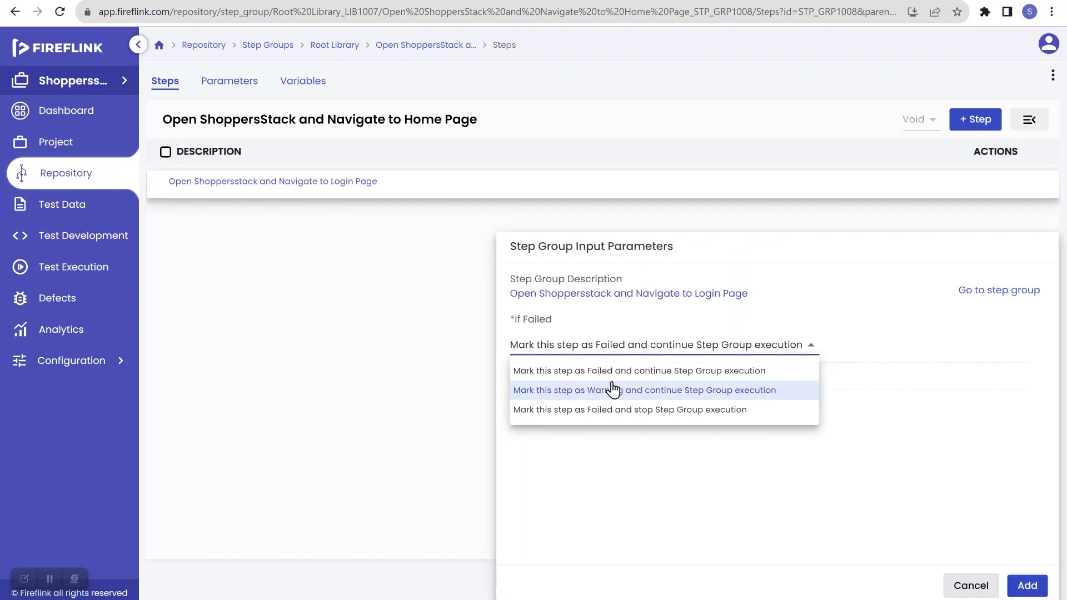
{"action": "left_click", "coordinate": [621, 409]}
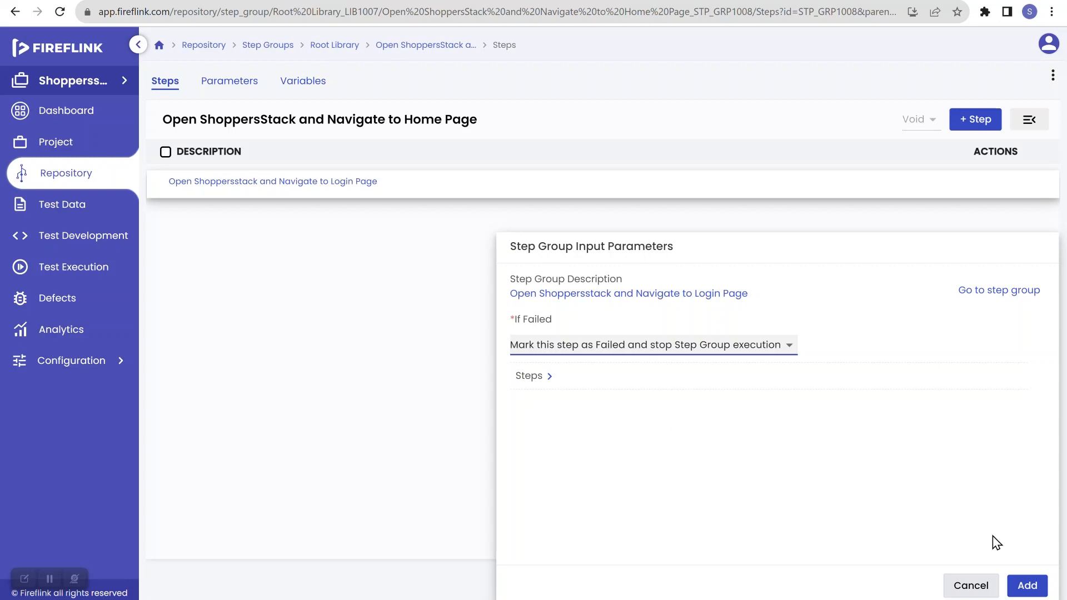
{"action": "left_click", "coordinate": [1027, 585]}
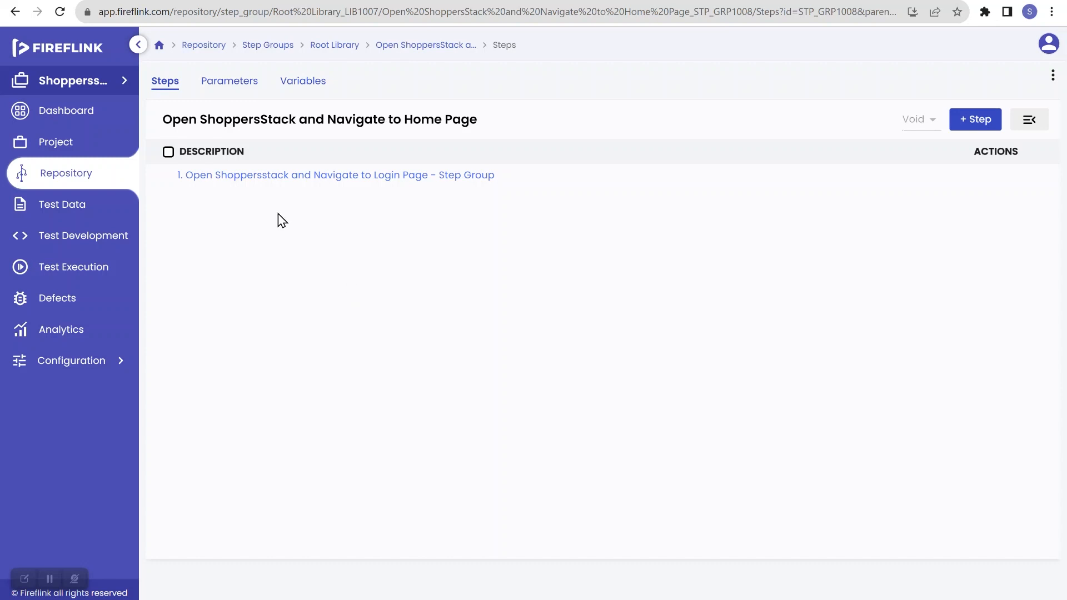
Review the Open and Close ShoppersStack step groups in the Repository, then the steps of the Shopper registration script
{"action": "left_click", "coordinate": [275, 46]}
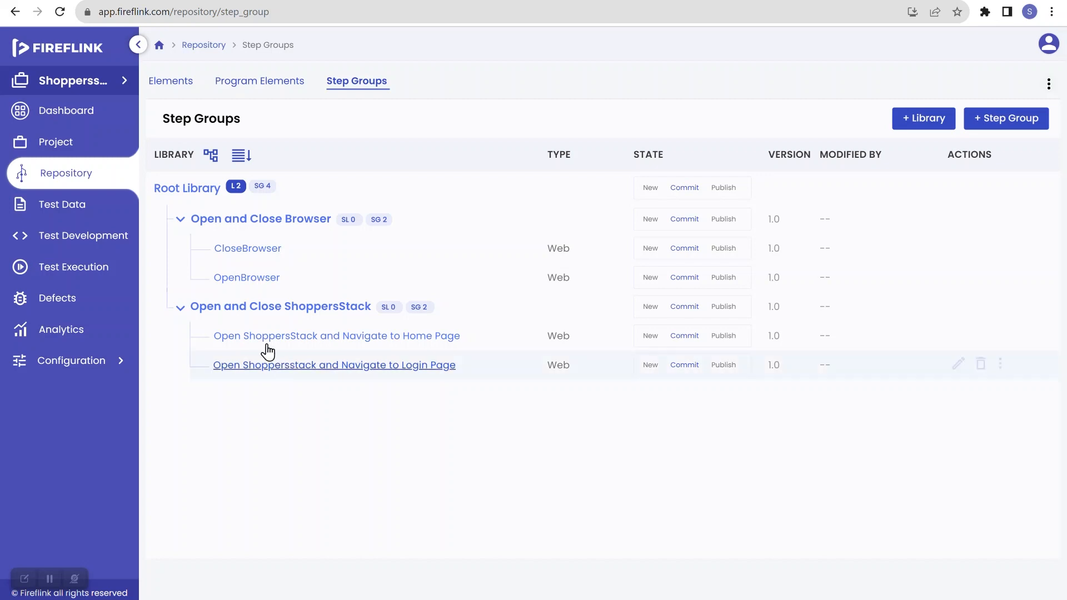
{"action": "left_click", "coordinate": [99, 234]}
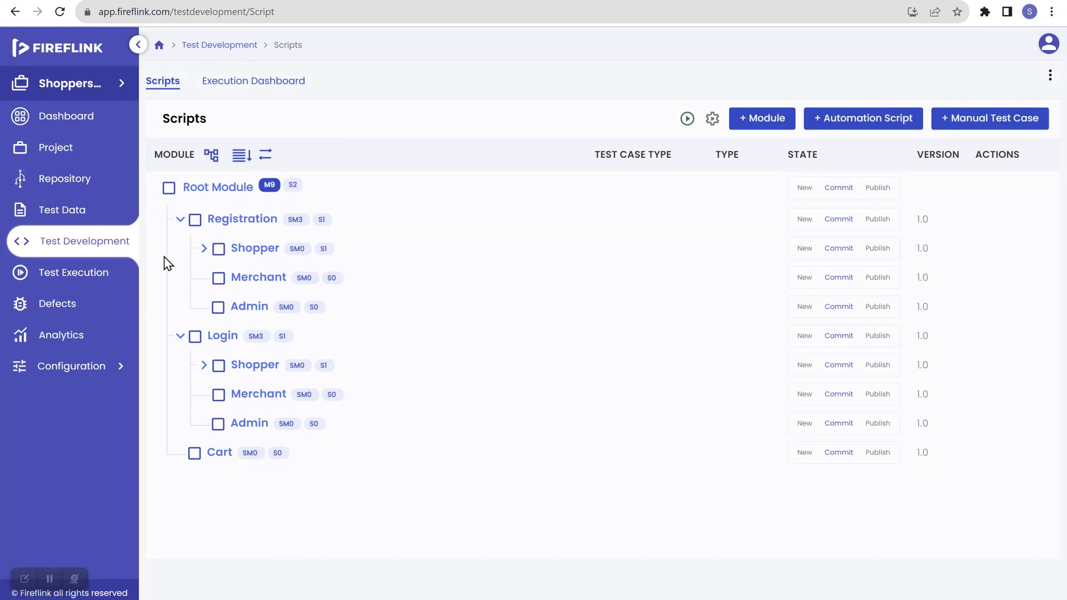
{"action": "left_click", "coordinate": [204, 249]}
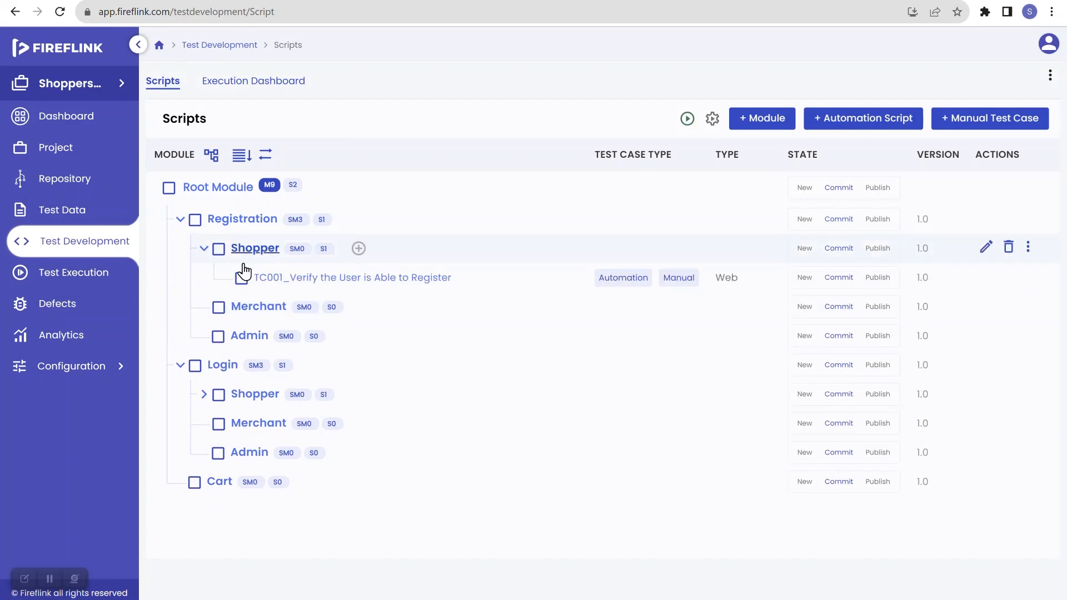
{"action": "left_click", "coordinate": [281, 279]}
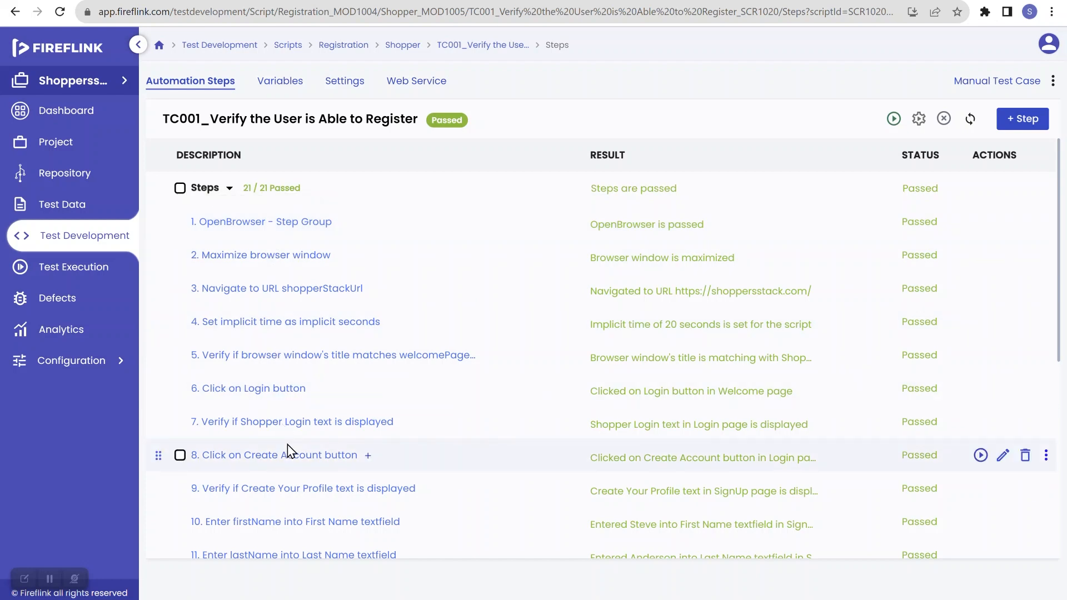
Open the script TC001_Verify if User is Able to Log in to ShoppersStack Application from the Login module's Shopper submodule
{"action": "left_click", "coordinate": [100, 249]}
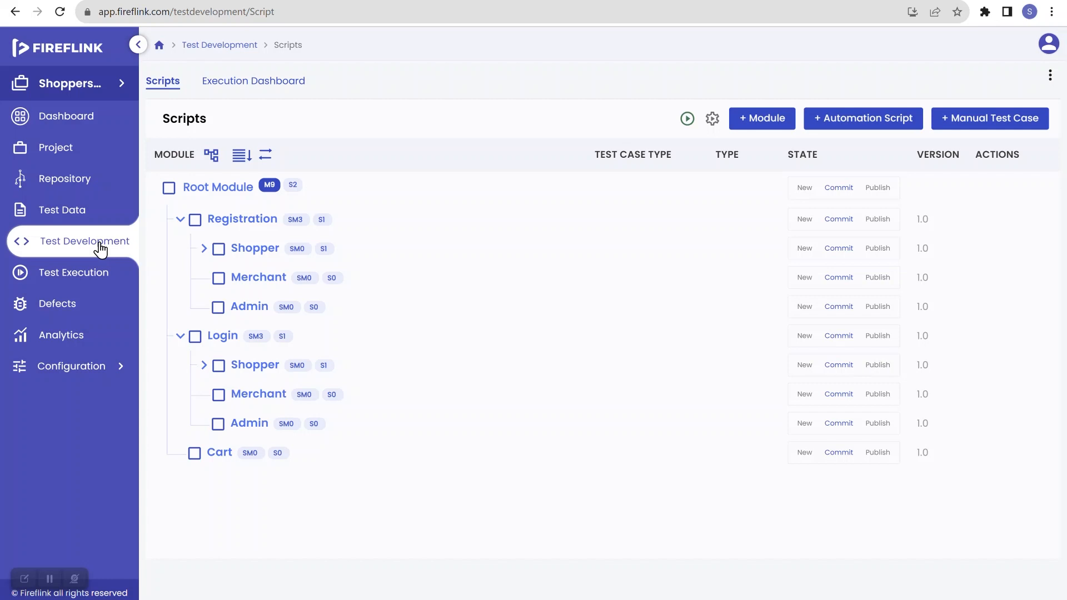
{"action": "left_click", "coordinate": [204, 366]}
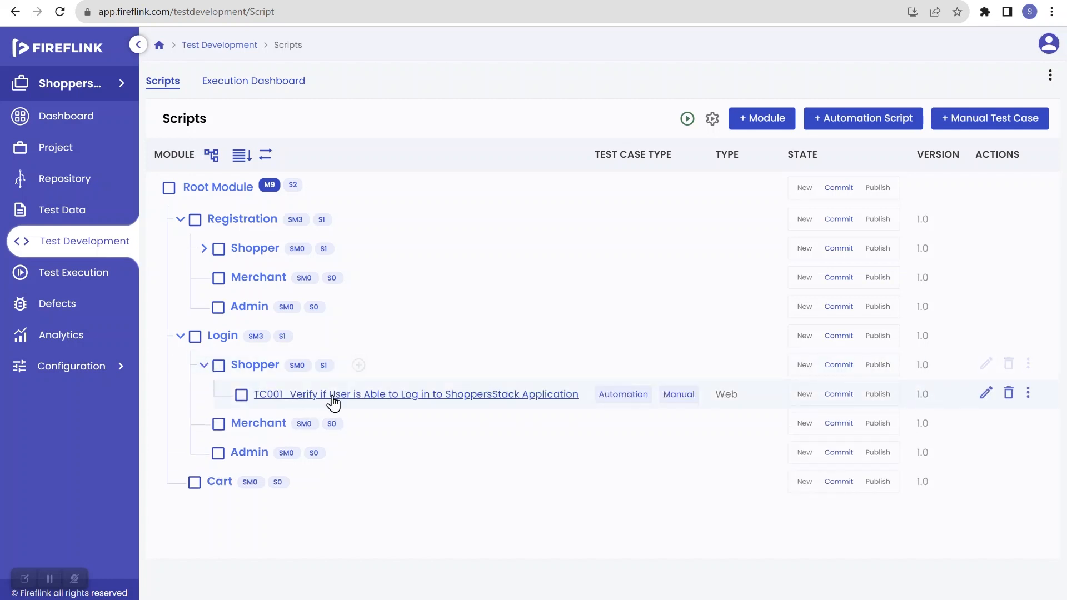
{"action": "left_click", "coordinate": [333, 396]}
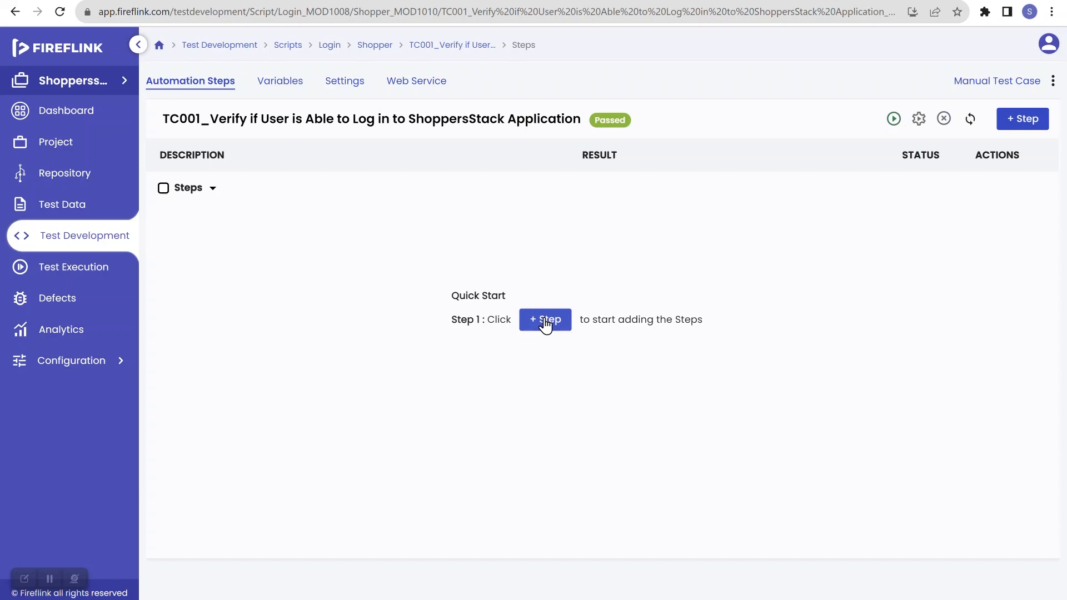
Examine the steps inside the Open Shoppersstack and Navigate to Login Page step group from the login script, including its definition, and return to the script
{"action": "left_click", "coordinate": [545, 322]}
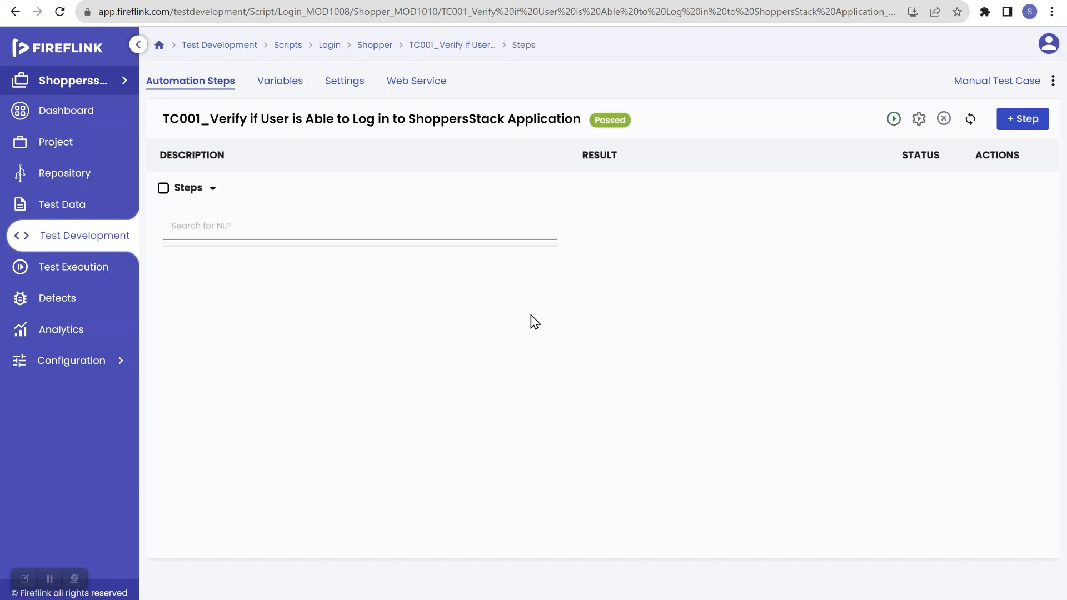
{"action": "left_click", "coordinate": [385, 219]}
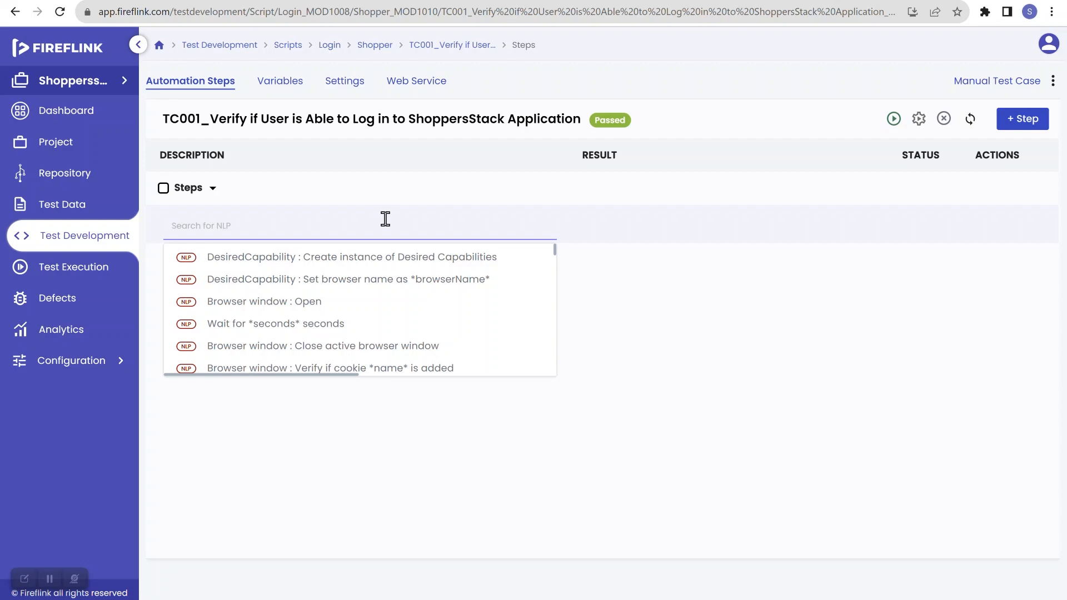
{"action": "type", "text": "open s"}
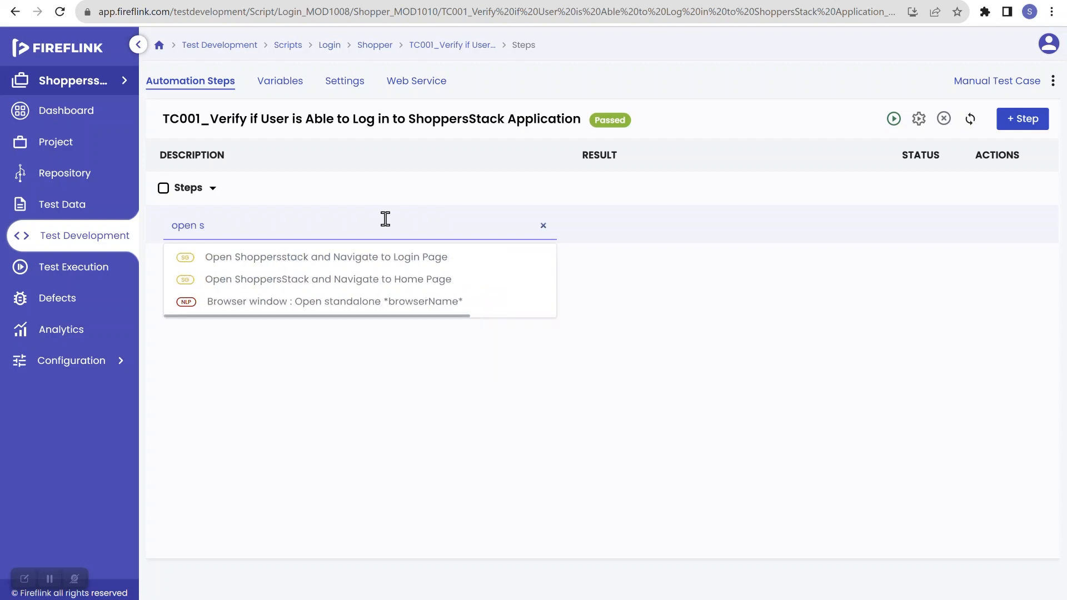
{"action": "mouse_move", "coordinate": [364, 259]}
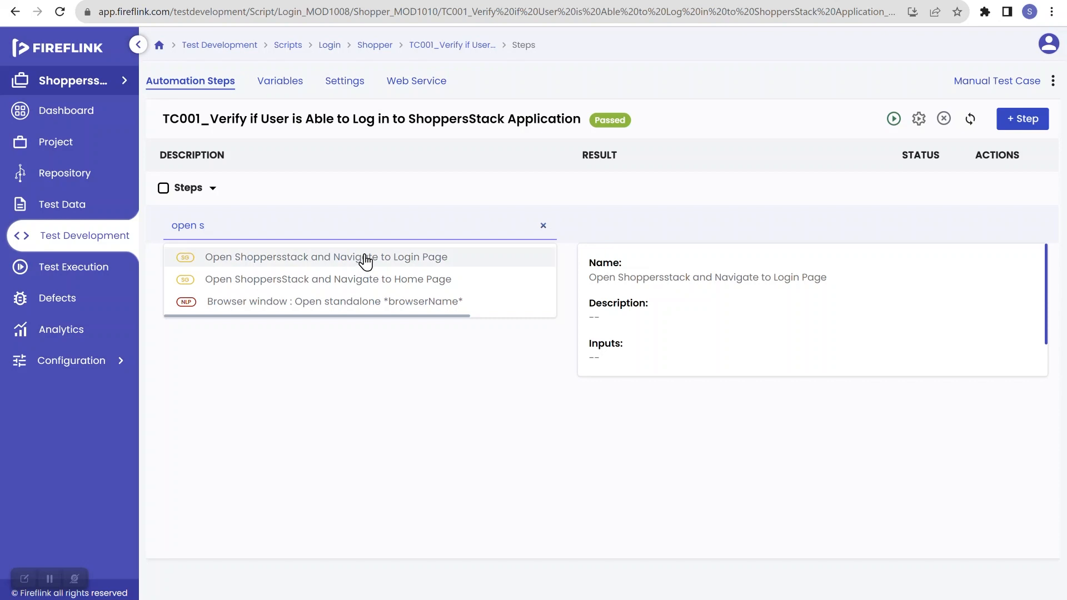
{"action": "left_click", "coordinate": [365, 259]}
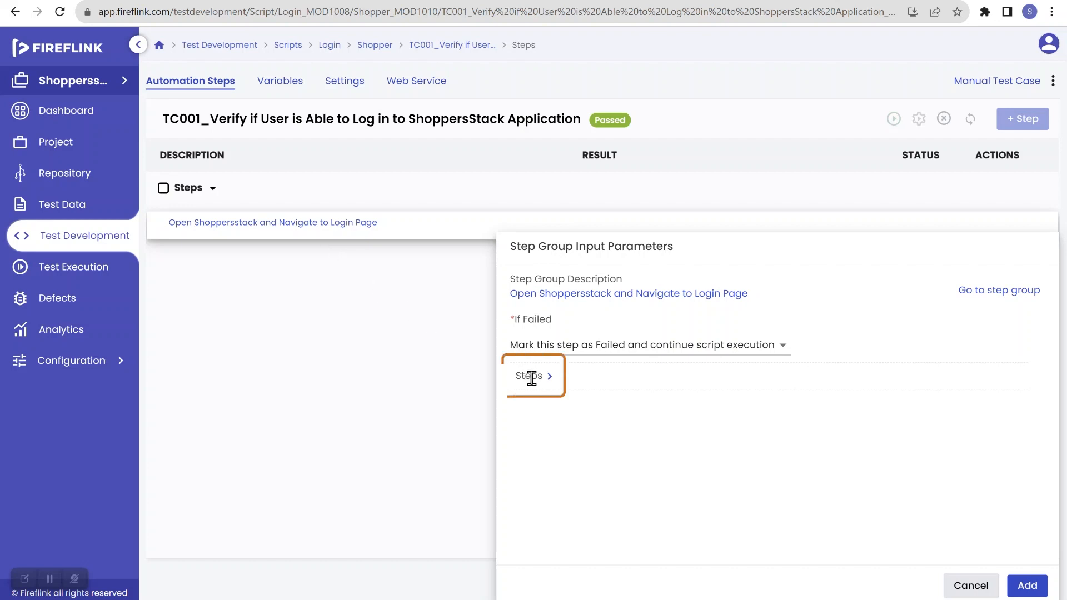
{"action": "left_click", "coordinate": [550, 376]}
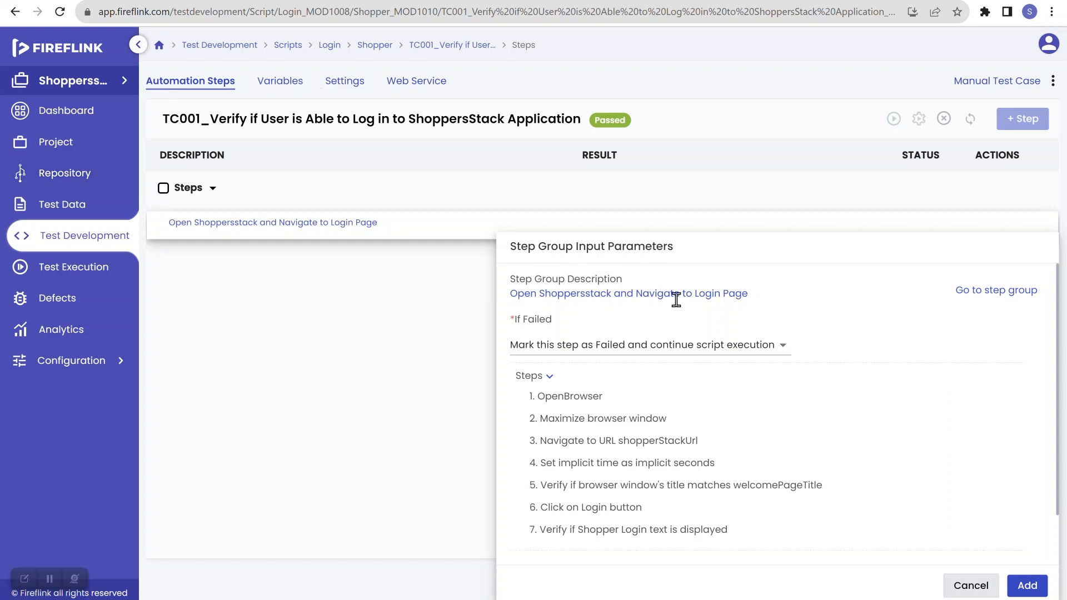
{"action": "left_click", "coordinate": [986, 298]}
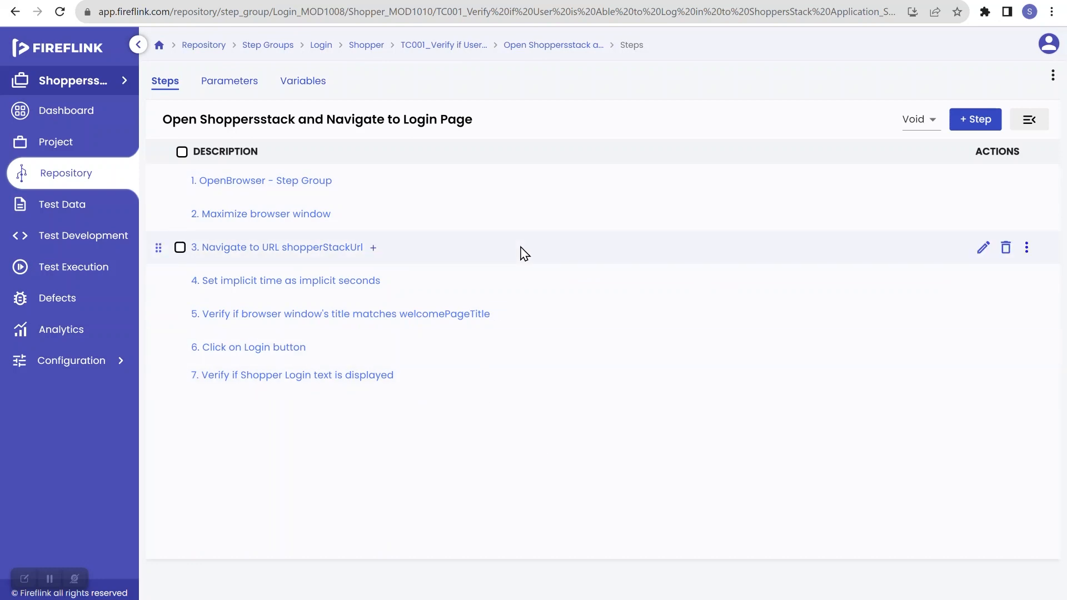
{"action": "scroll", "coordinate": [523, 252], "scroll_direction": "left", "scroll_amount": 5}
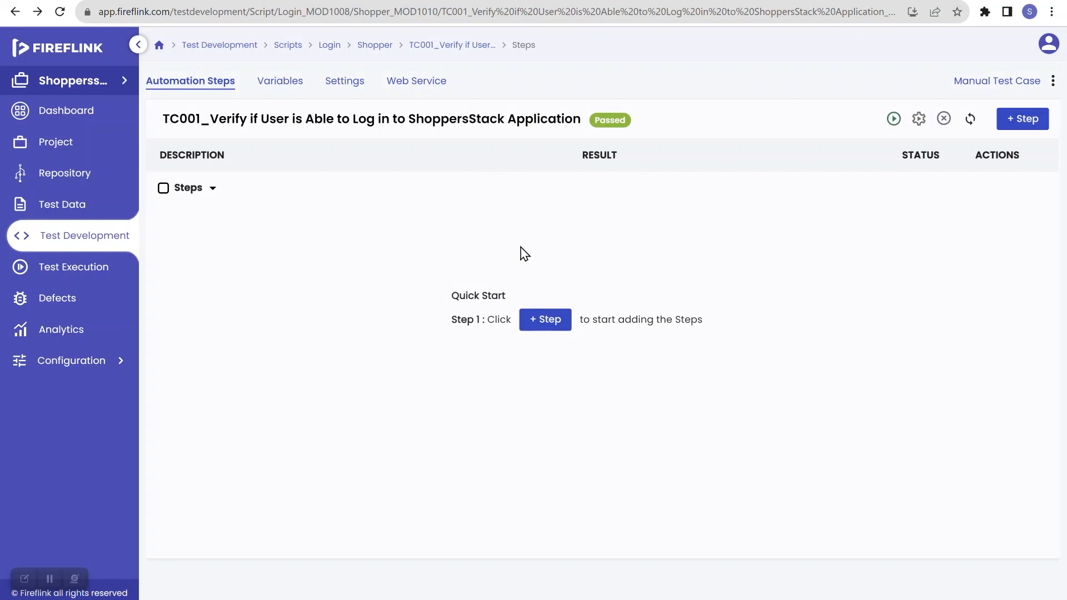
Add the Open Shoppersstack and Navigate to Login Page step group to the login script, marked as Failed and stopping script execution if it fails
{"action": "left_click", "coordinate": [546, 319]}
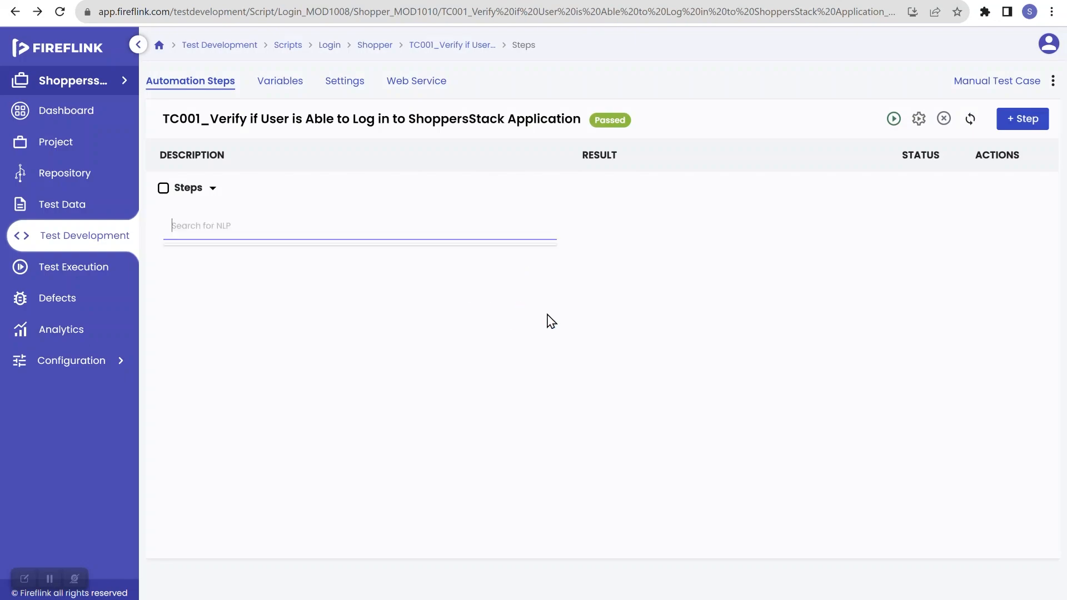
{"action": "type", "text": "open sh"}
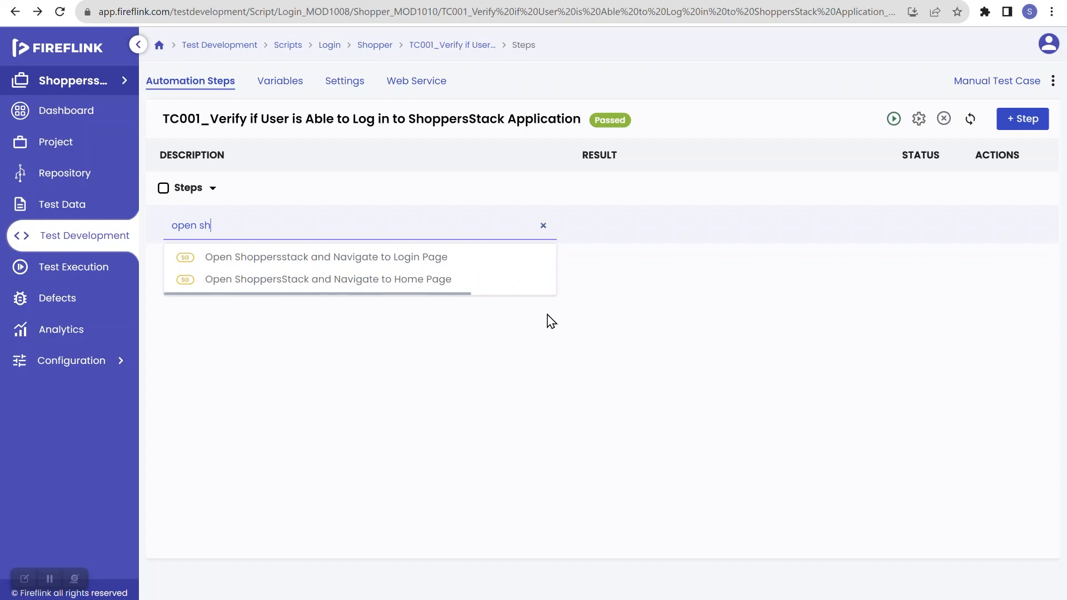
{"action": "left_click", "coordinate": [448, 258]}
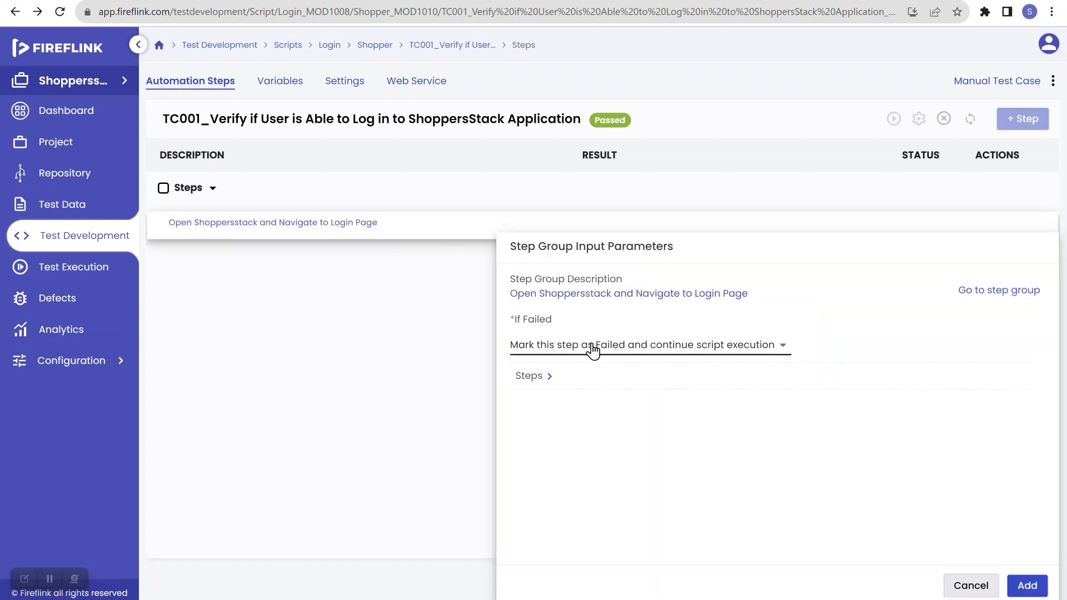
{"action": "left_click", "coordinate": [593, 345]}
{"action": "left_click", "coordinate": [617, 409]}
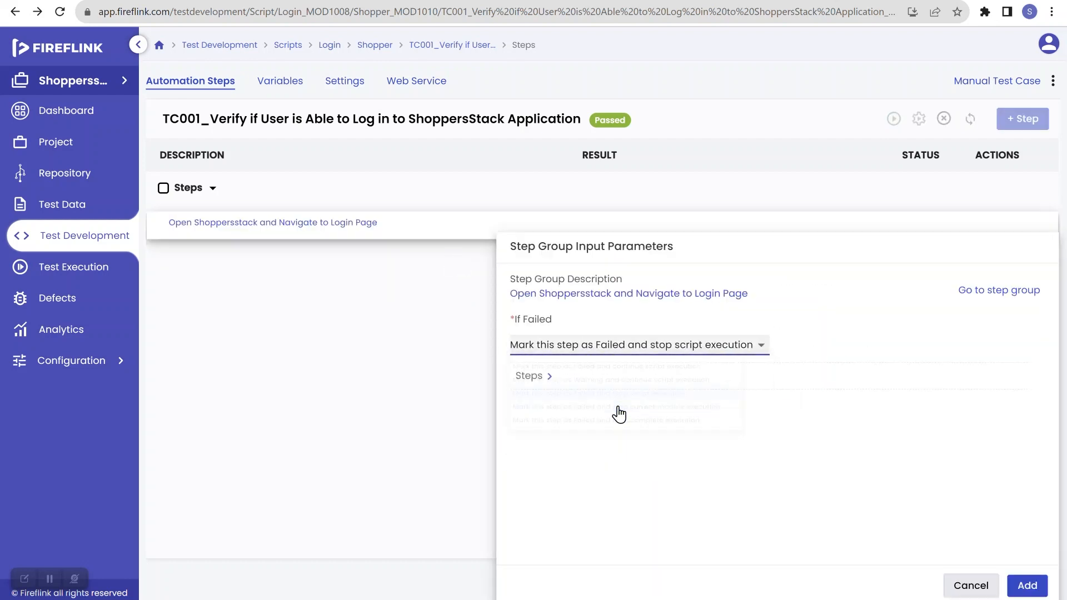
{"action": "left_click", "coordinate": [1028, 584]}
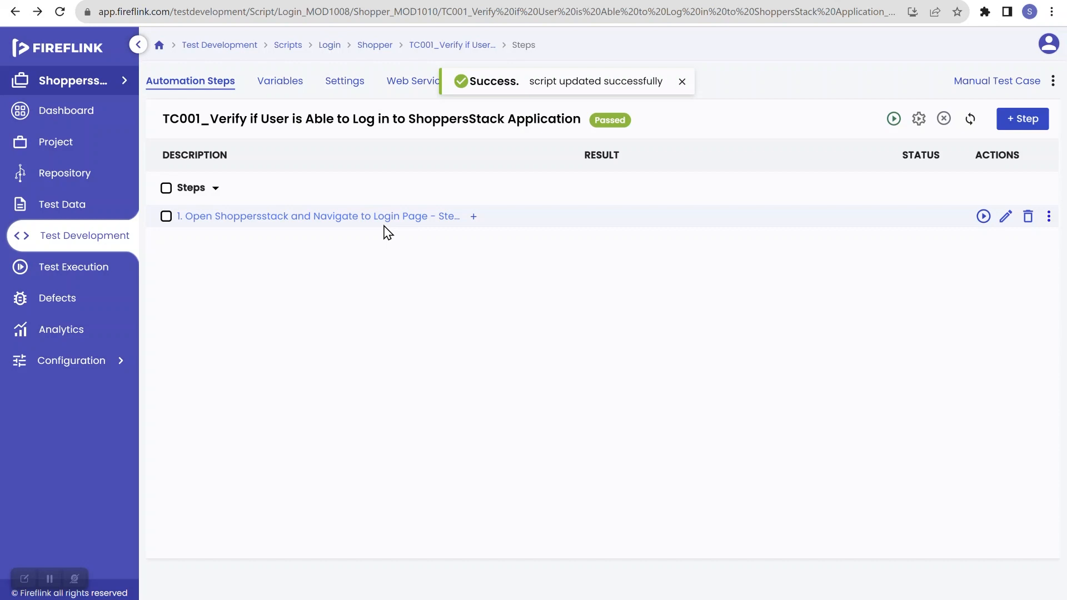
Return to the scripts list and reopen the Shopper login script TC001 to view its automation steps
{"action": "left_click", "coordinate": [65, 242]}
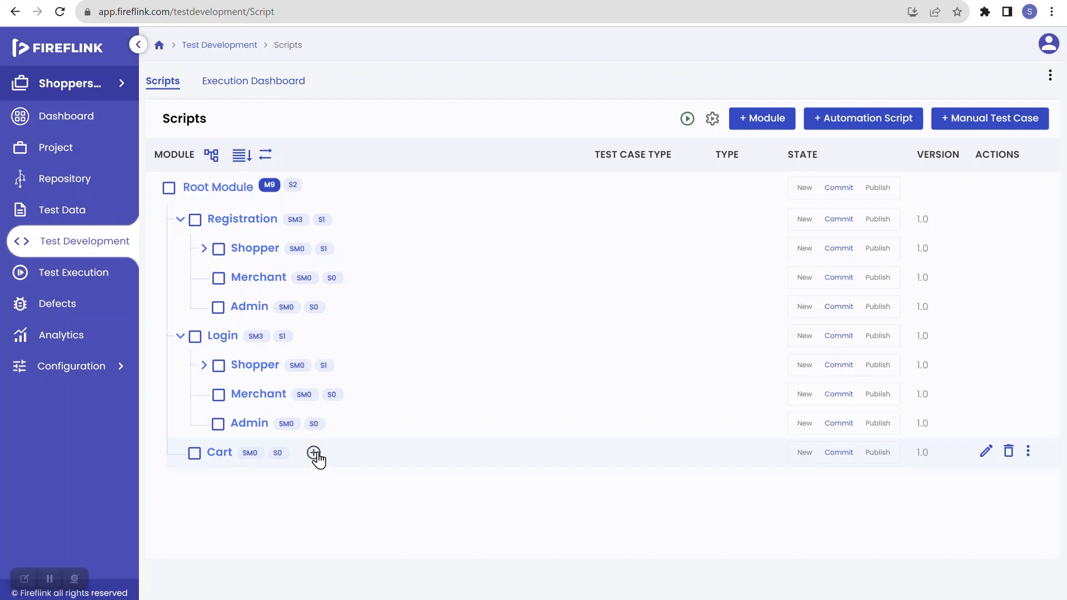
{"action": "left_click", "coordinate": [204, 366]}
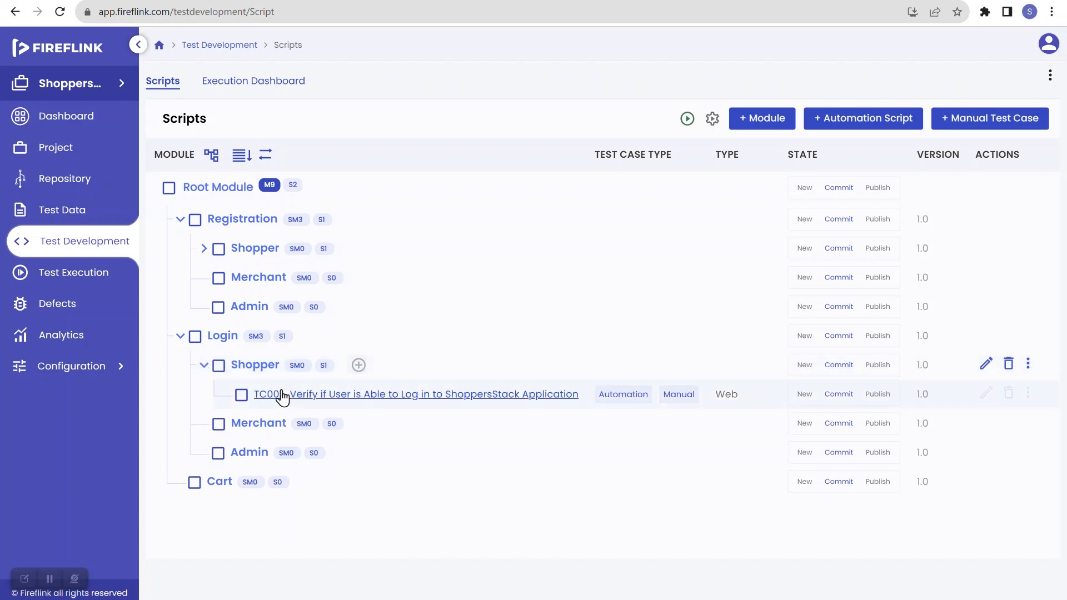
{"action": "left_click", "coordinate": [303, 395]}
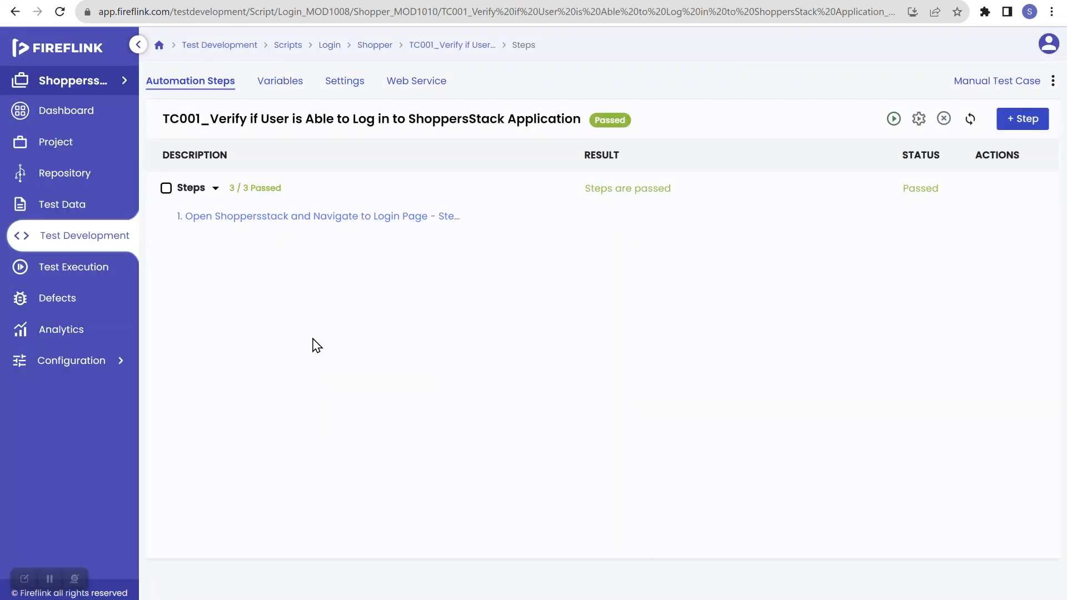